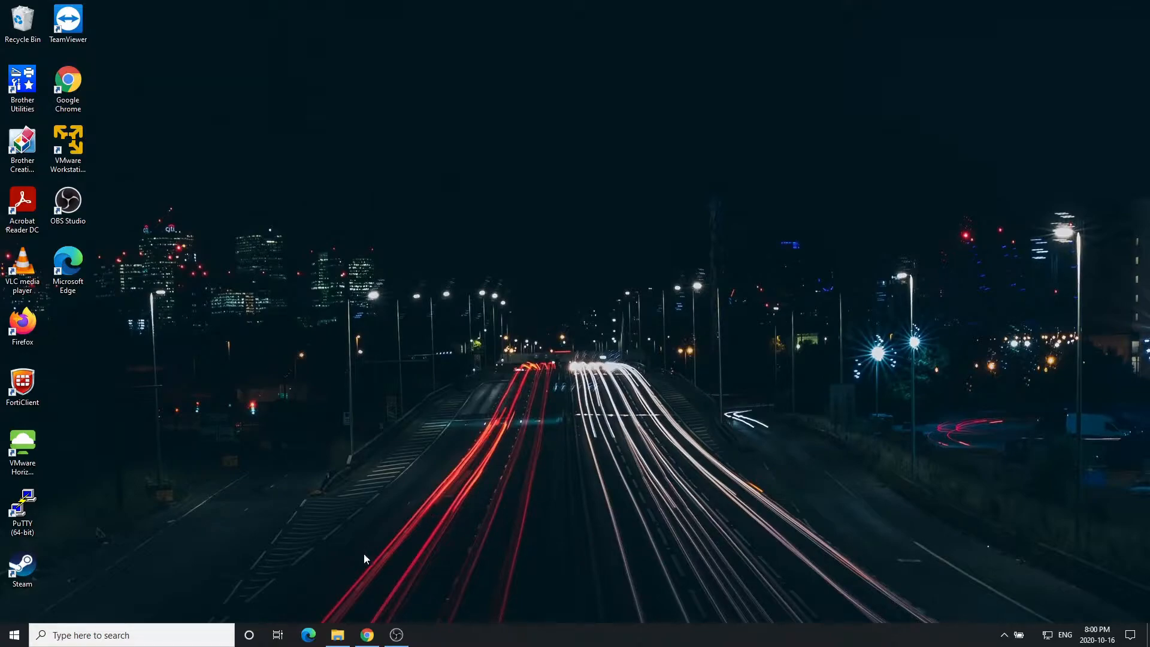
Go from the Linux Mint search result to the Linux Mint 20 Ulyana download links.
left_click(367, 635)
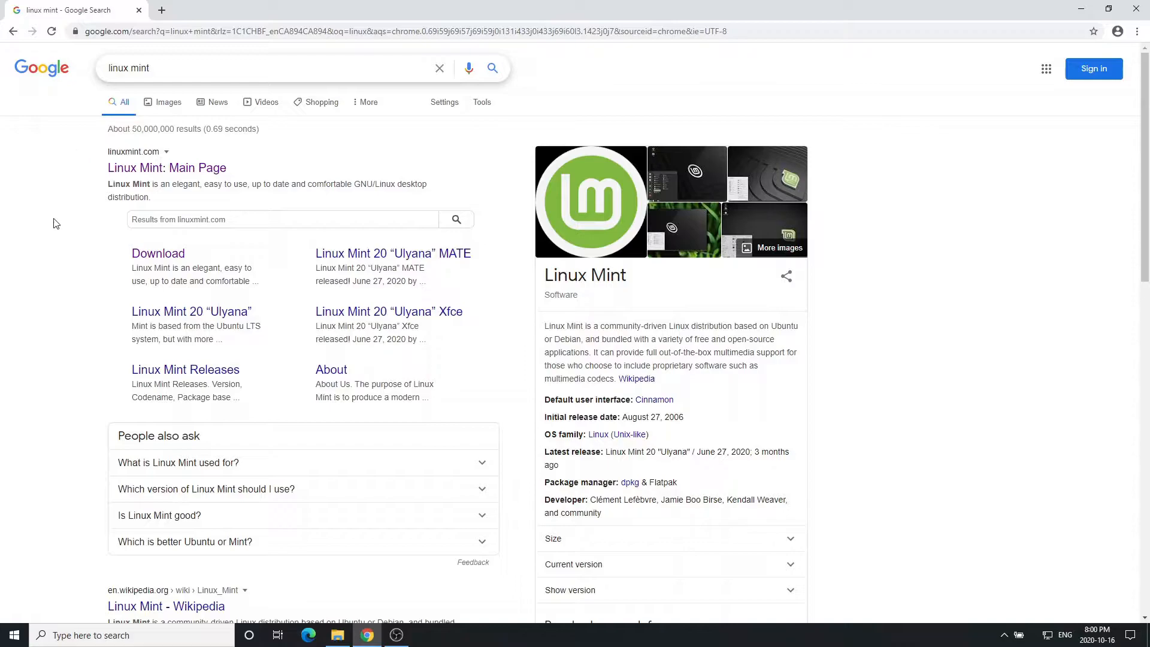
left_click(167, 168)
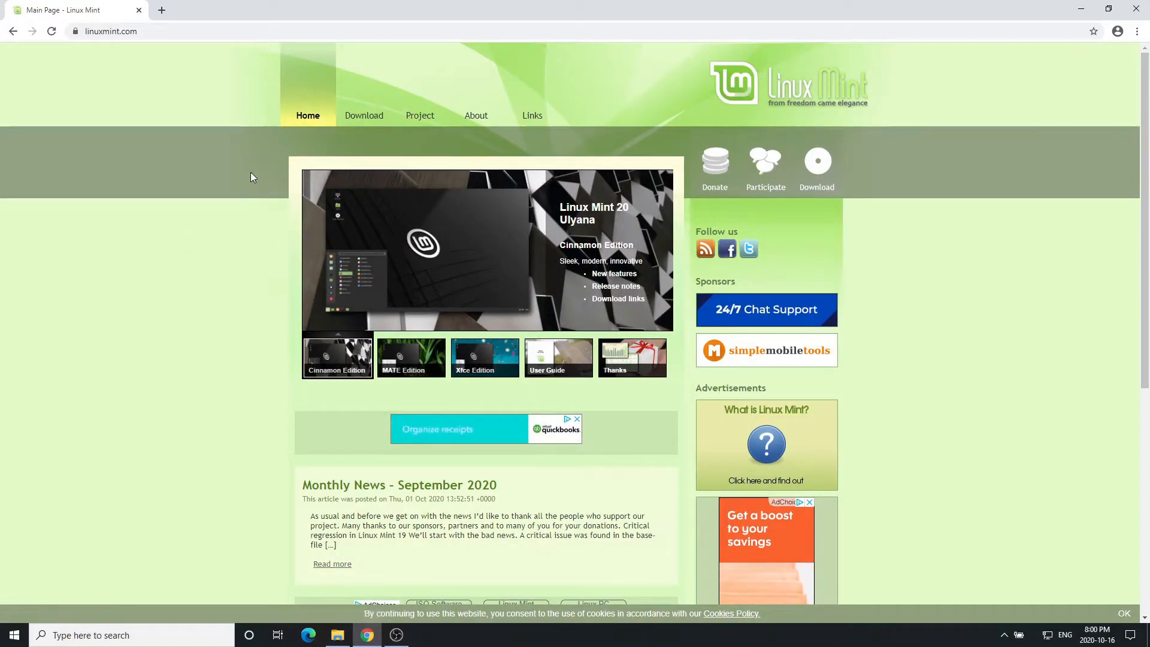
left_click(362, 117)
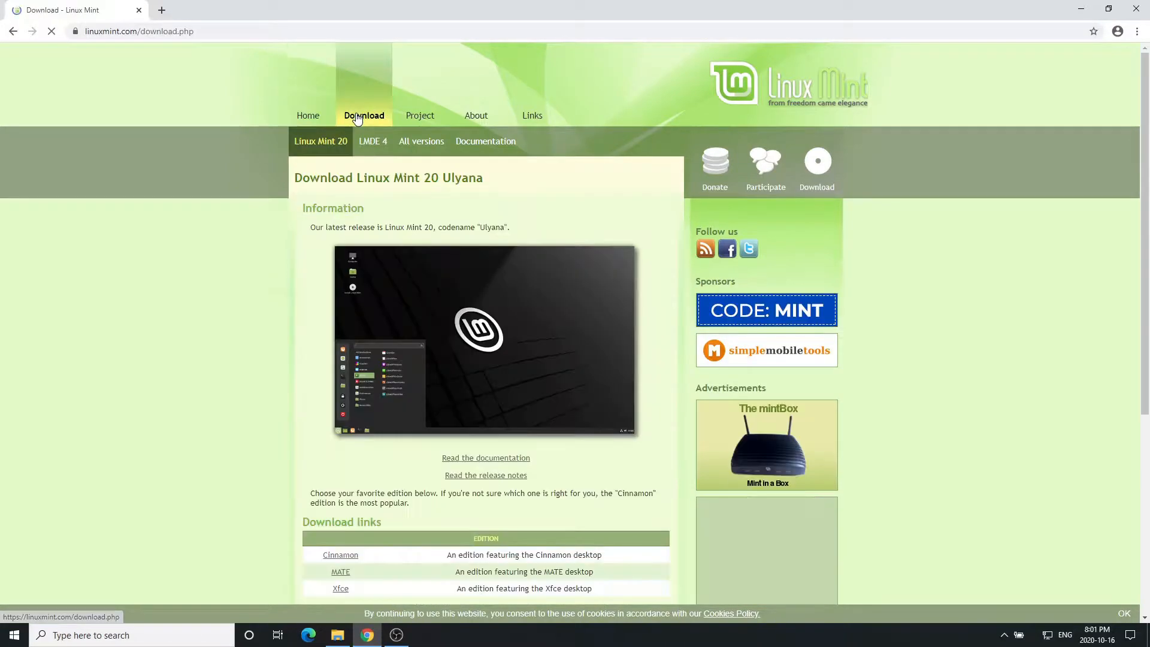
left_click_drag(356, 179, 435, 182)
left_click(386, 201)
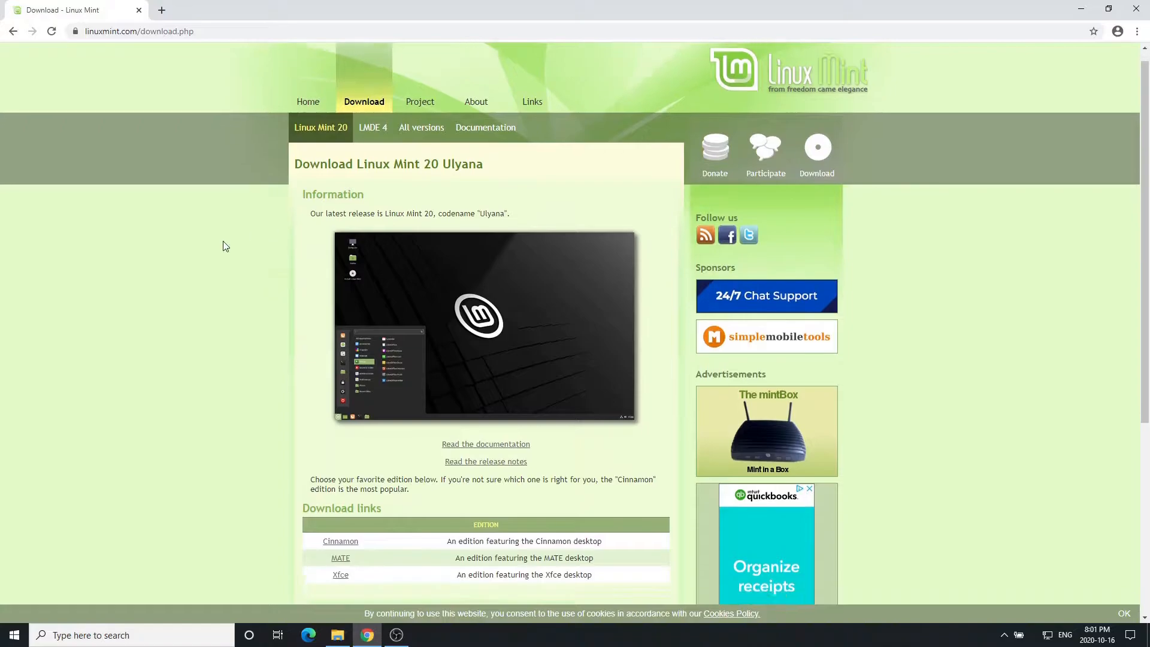
scroll(222, 246, "down", 2)
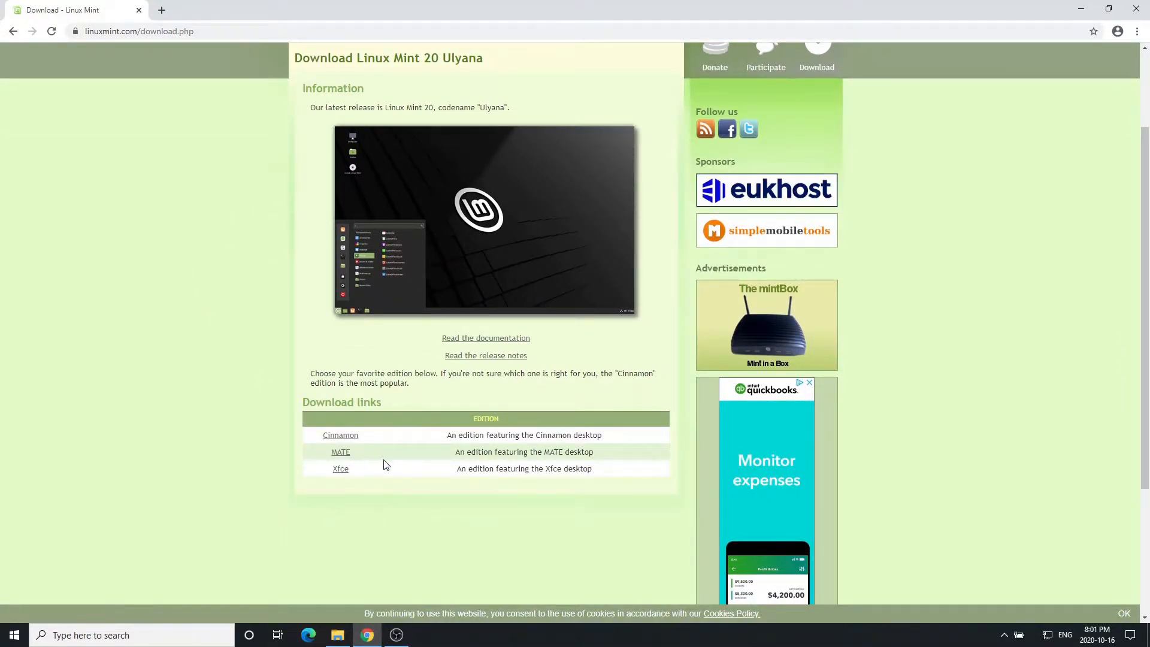
Download the Cinnamon 64-bit ISO from the University of Waterloo Computer Science Club mirror.
left_click(339, 437)
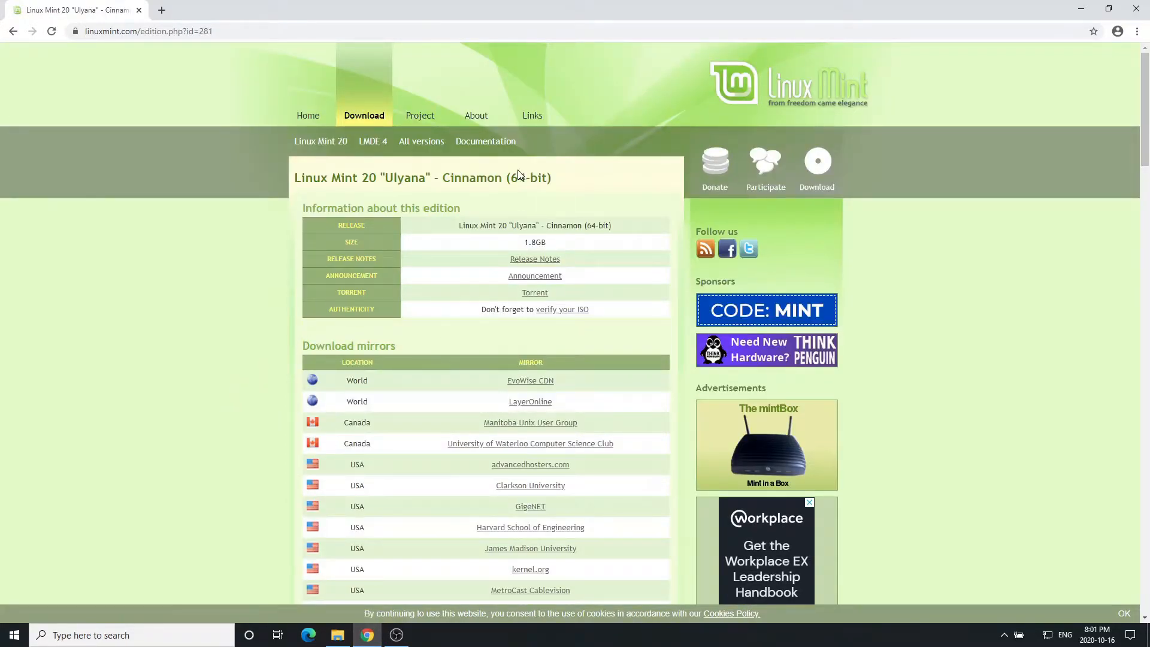
left_click_drag(511, 178, 547, 180)
left_click(495, 182)
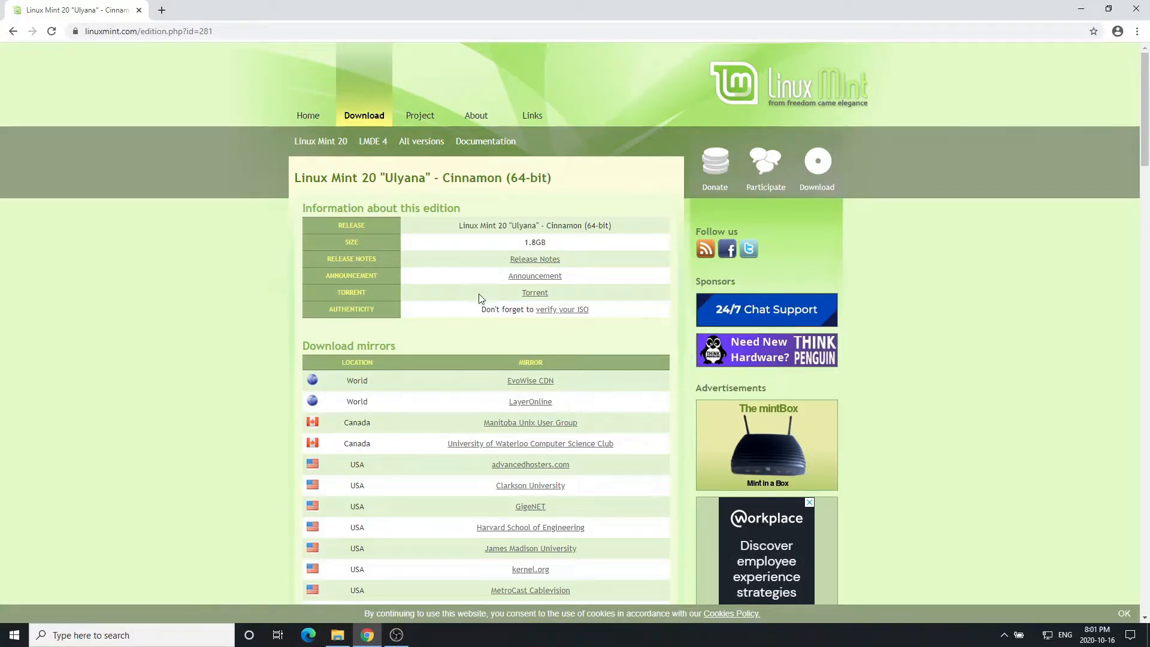
scroll(617, 357, "down", 1)
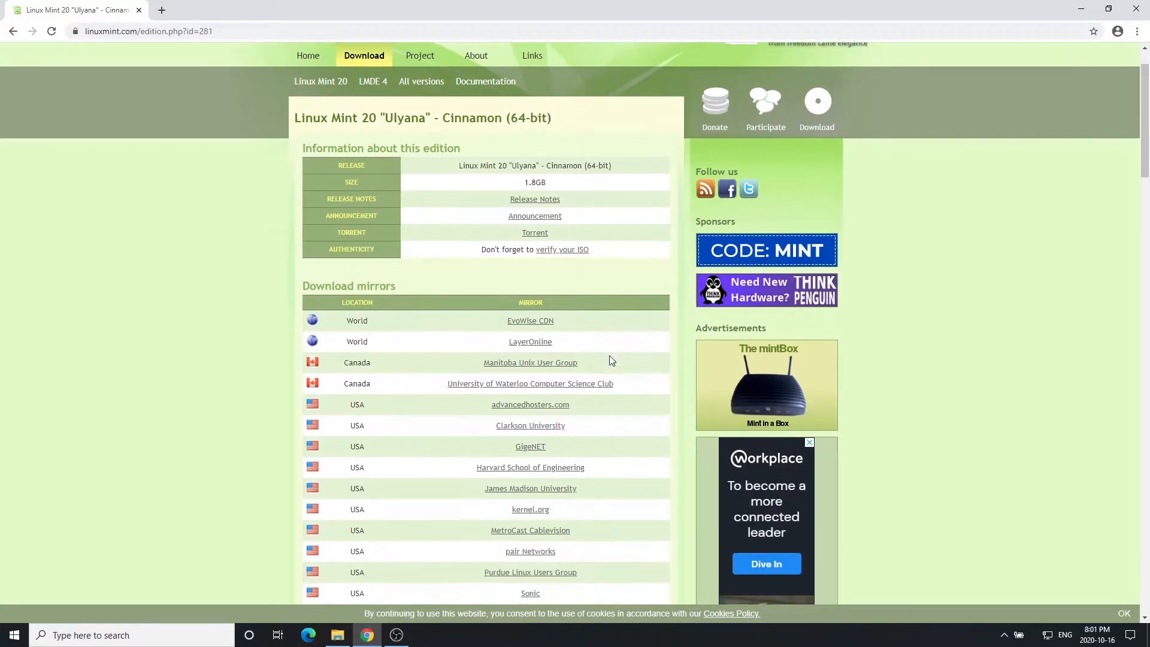
scroll(251, 358, "down", 1)
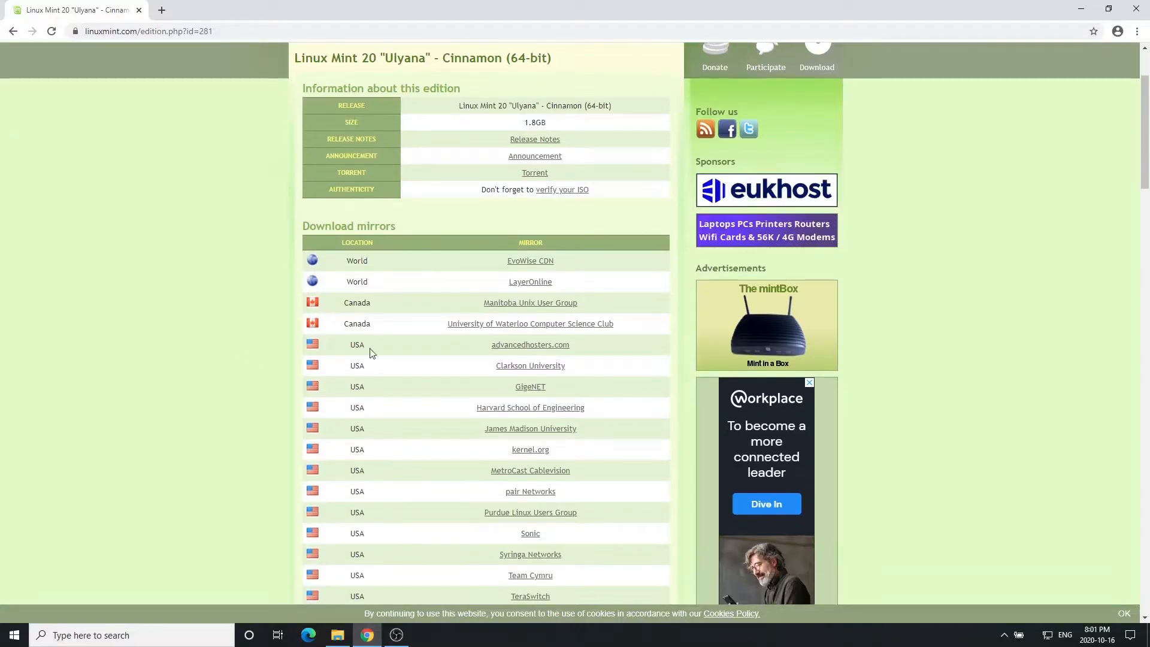
scroll(599, 474, "up", 1)
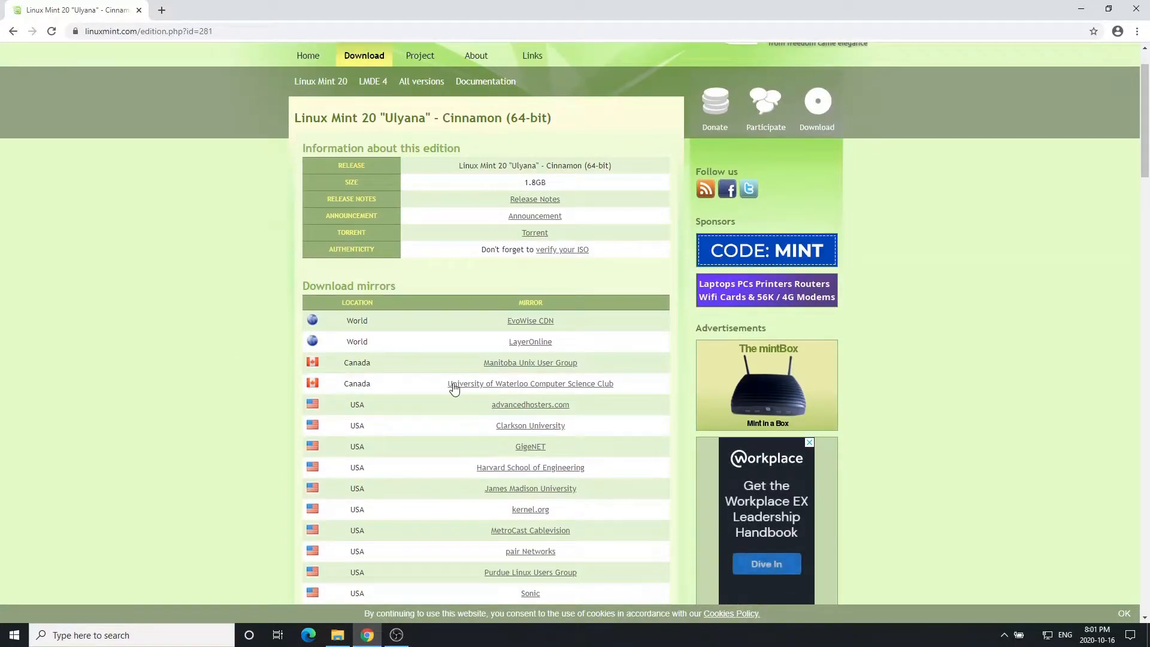
left_click(585, 392)
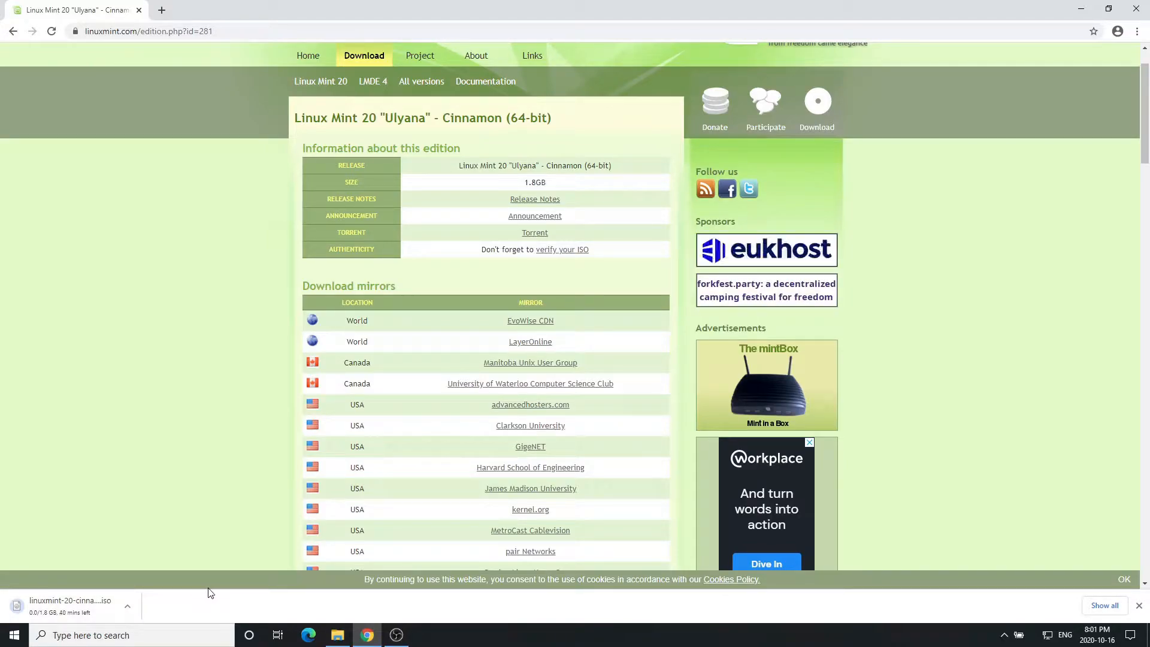
Minimize Chrome and launch VMware Workstation 16 Player from its desktop shortcut.
left_click(1083, 10)
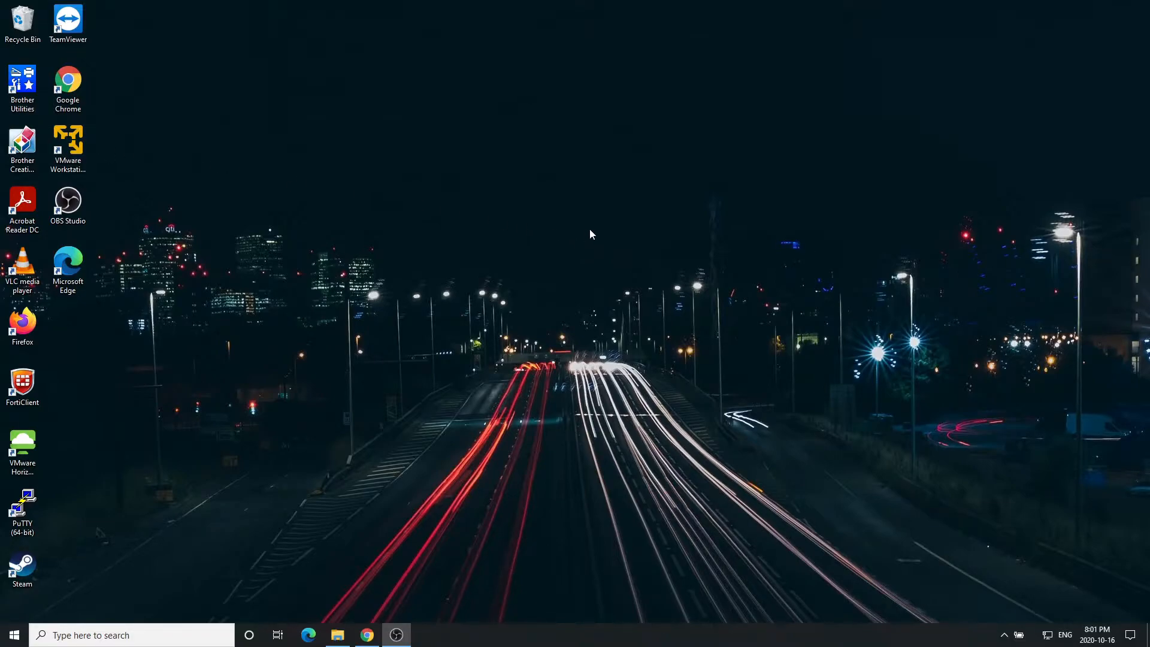
left_click(566, 237)
left_click(75, 142)
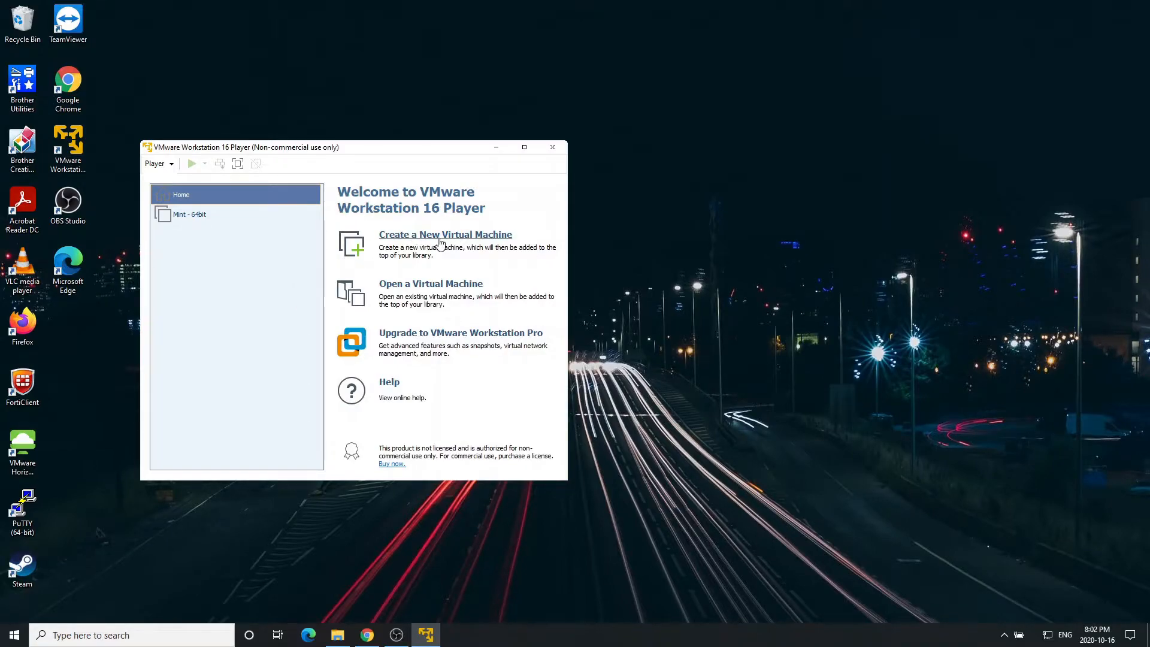
Start the New Virtual Machine Wizard from the Player > File menu.
left_click(166, 164)
mouse_move(178, 181)
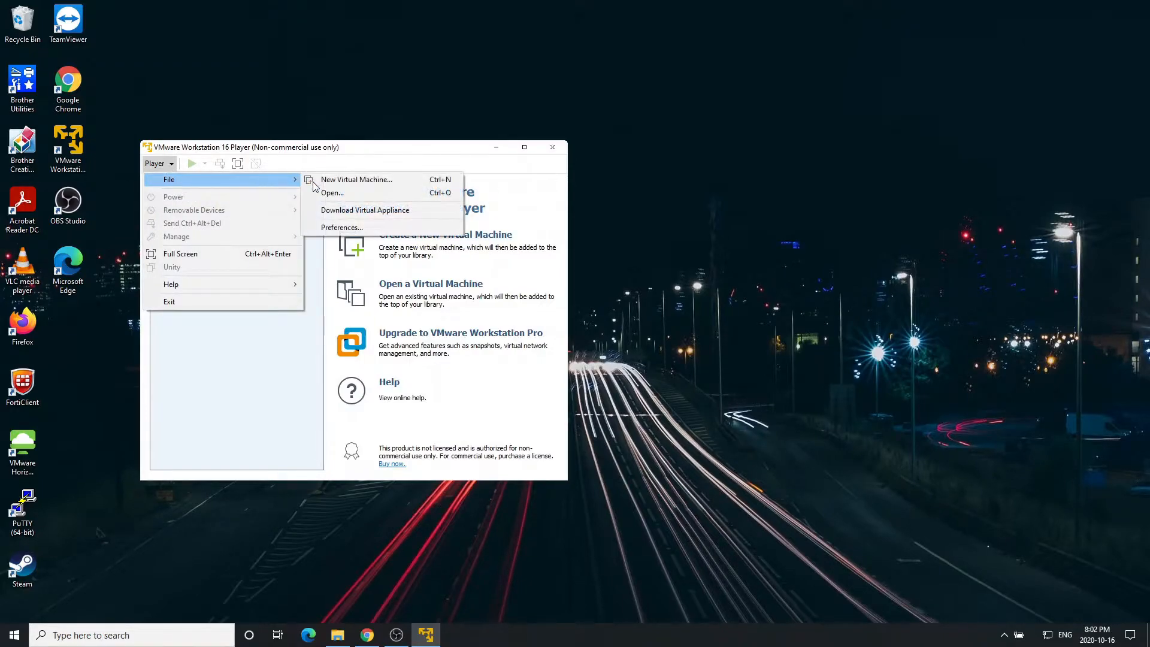
left_click(357, 182)
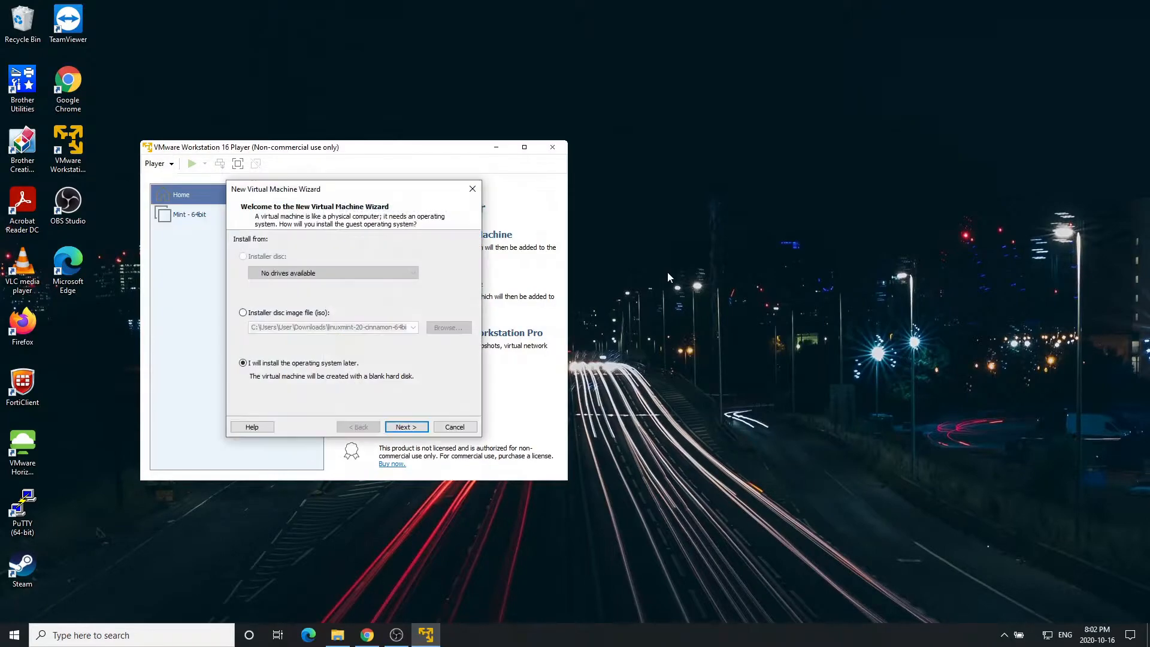
left_click_drag(352, 194, 525, 224)
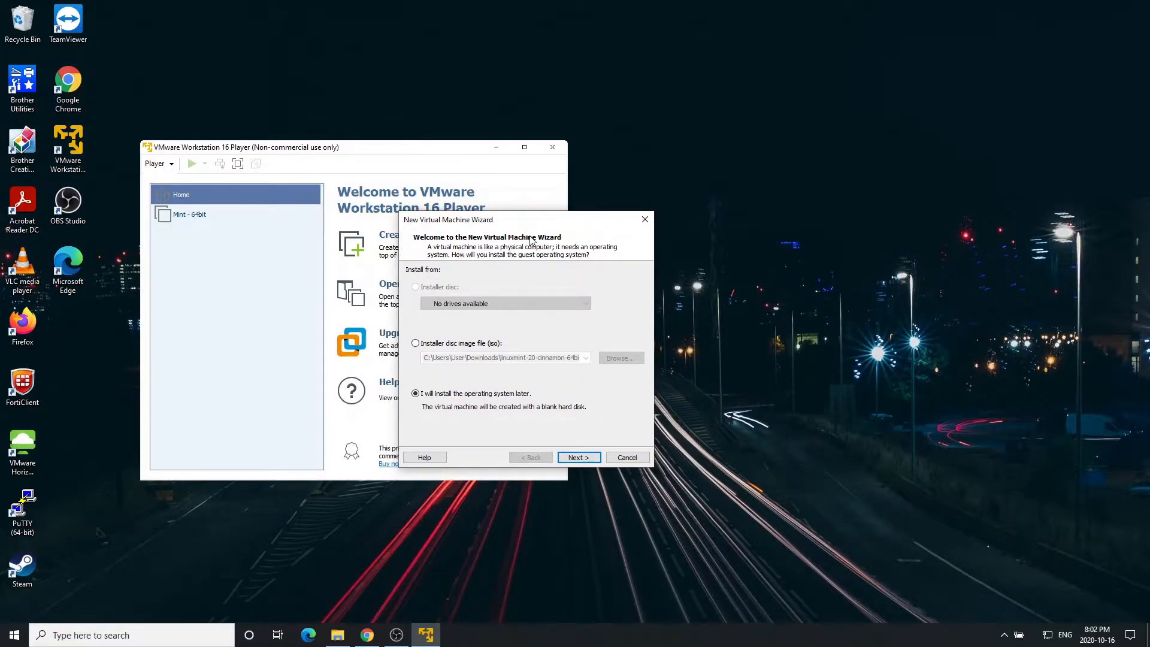
left_click_drag(520, 225, 505, 222)
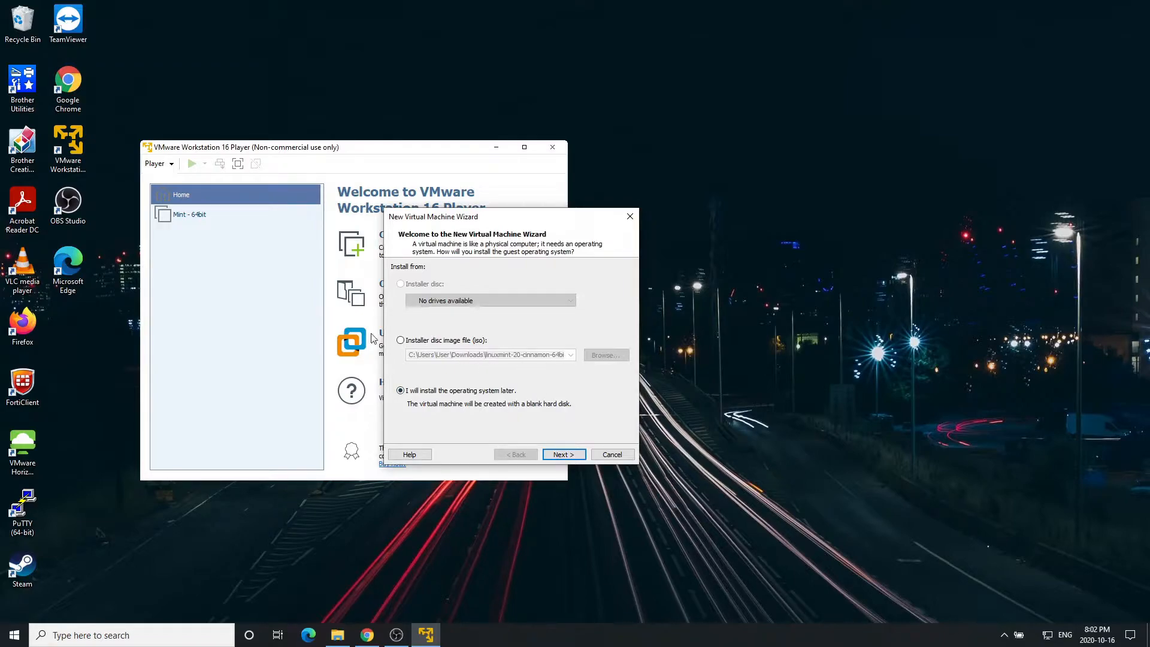
Set the install source to 'I will install the operating system later' and continue.
left_click(401, 340)
left_click(571, 356)
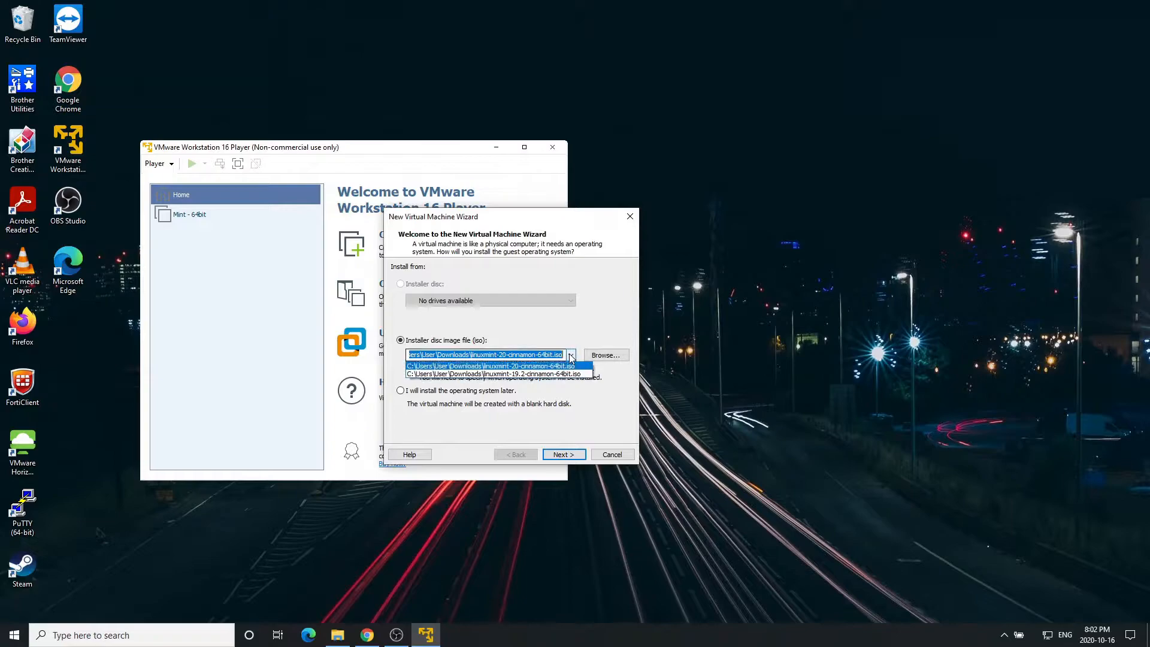
left_click(547, 328)
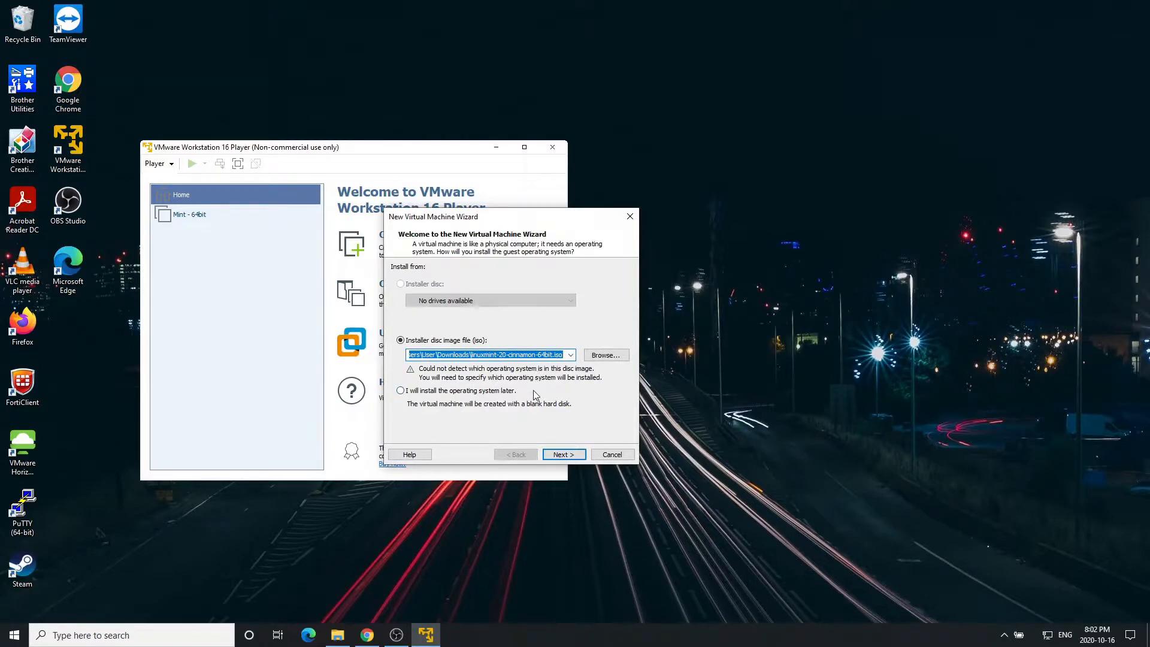
left_click(414, 394)
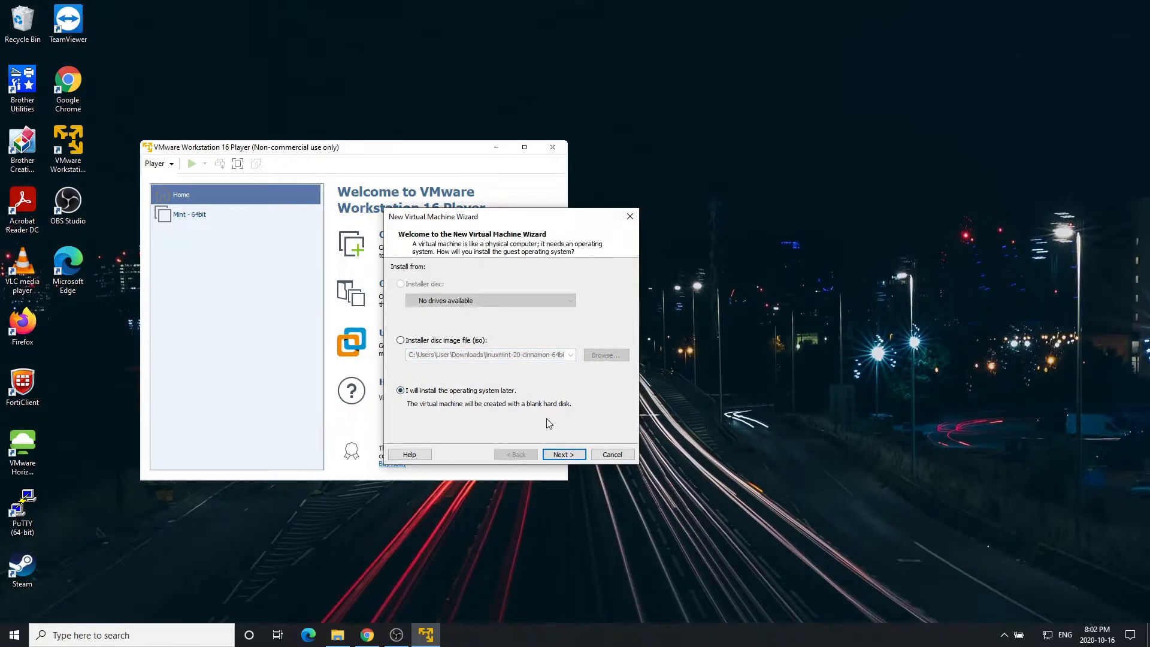
left_click(563, 455)
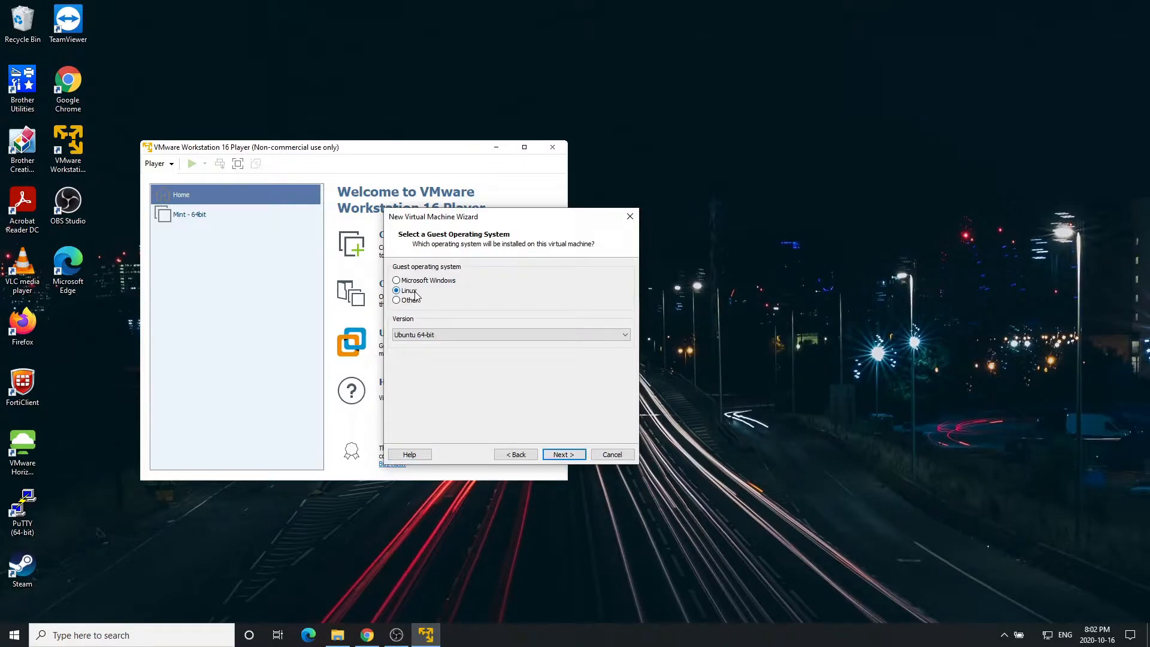
Choose Linux with version Ubuntu 64-bit as the guest OS and continue.
left_click(444, 337)
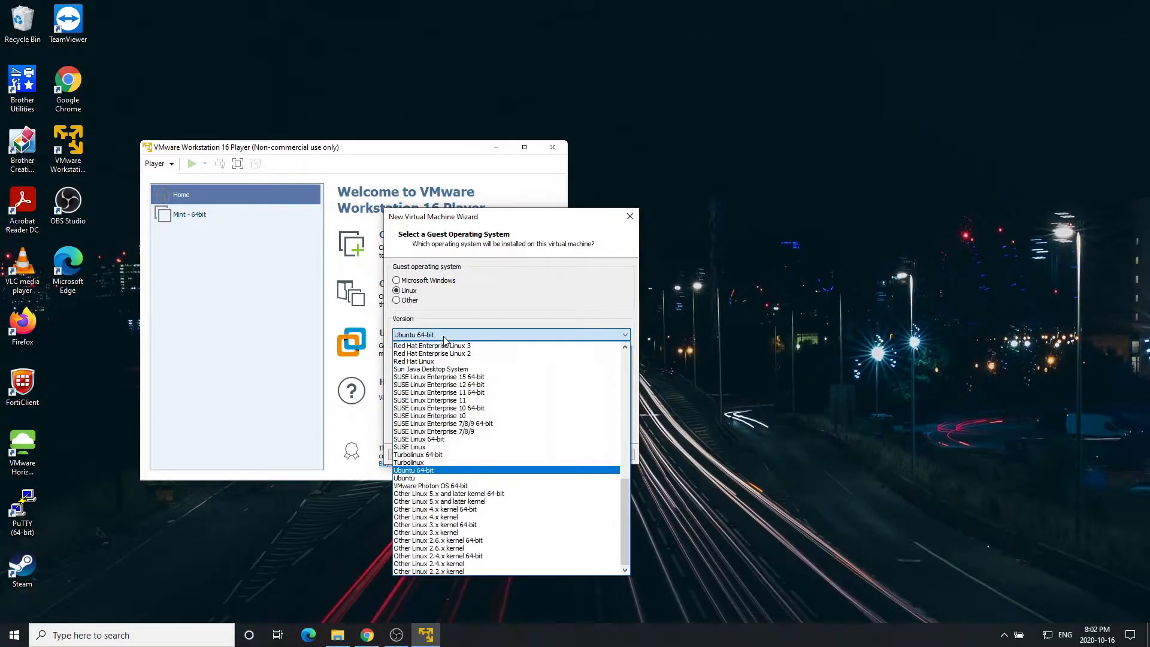
left_click(444, 471)
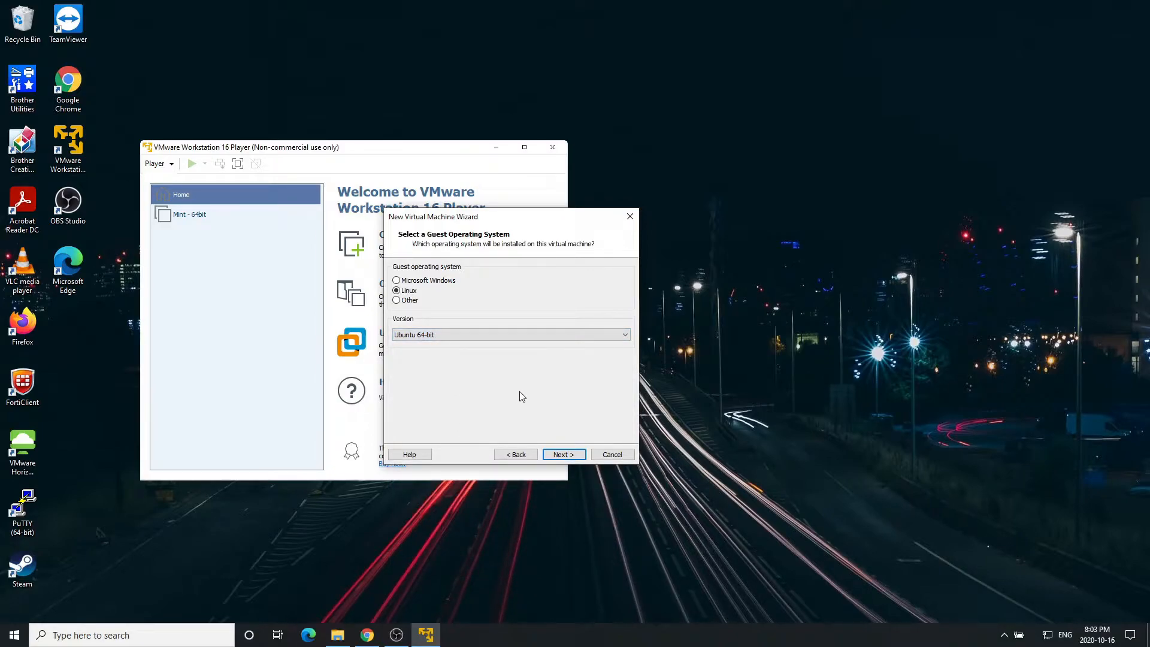
left_click(571, 455)
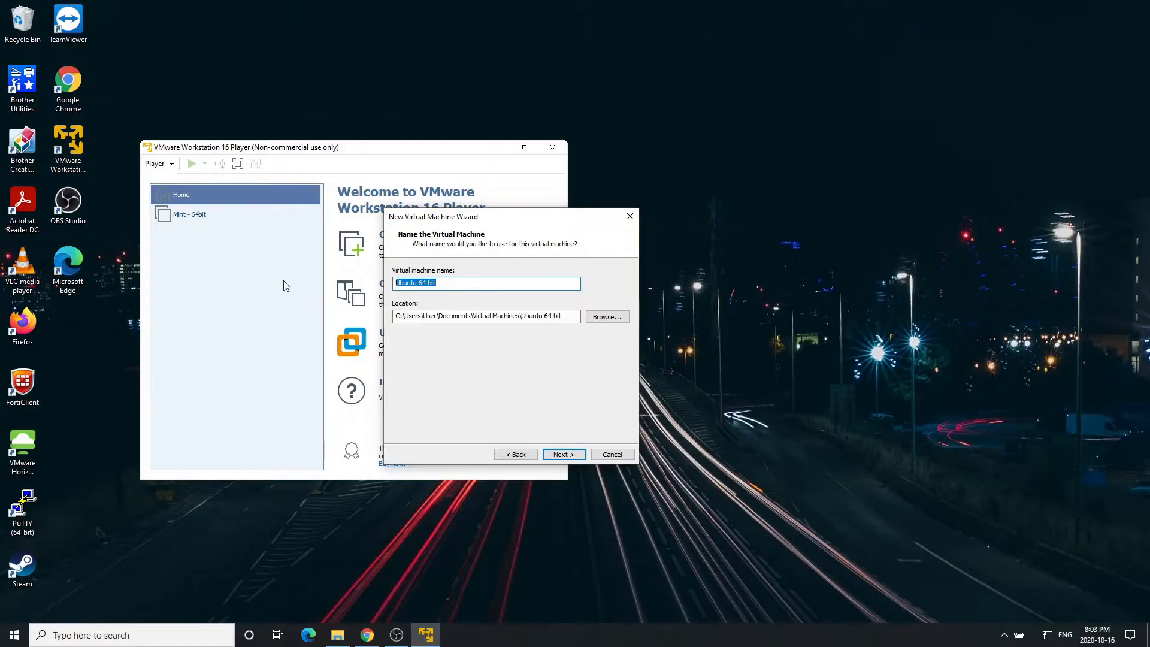
Rename the VM to Mint-64-1 and verify the location path ends in a Mint-64-1 folder.
key("BackSpace")
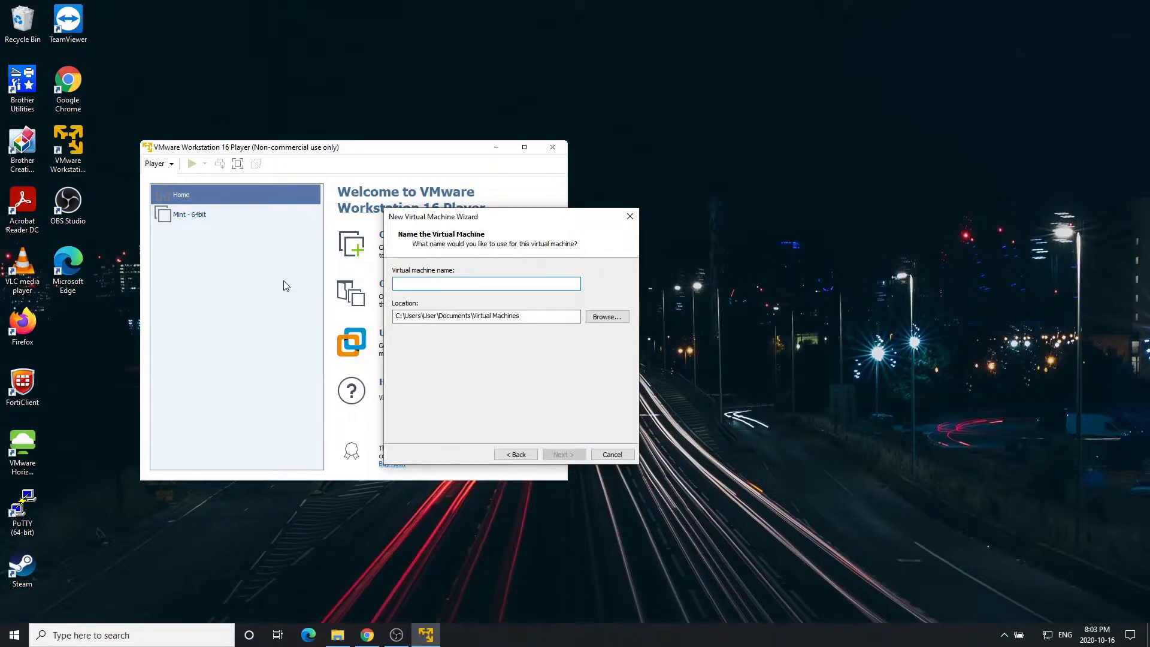
type("Mint-64-1")
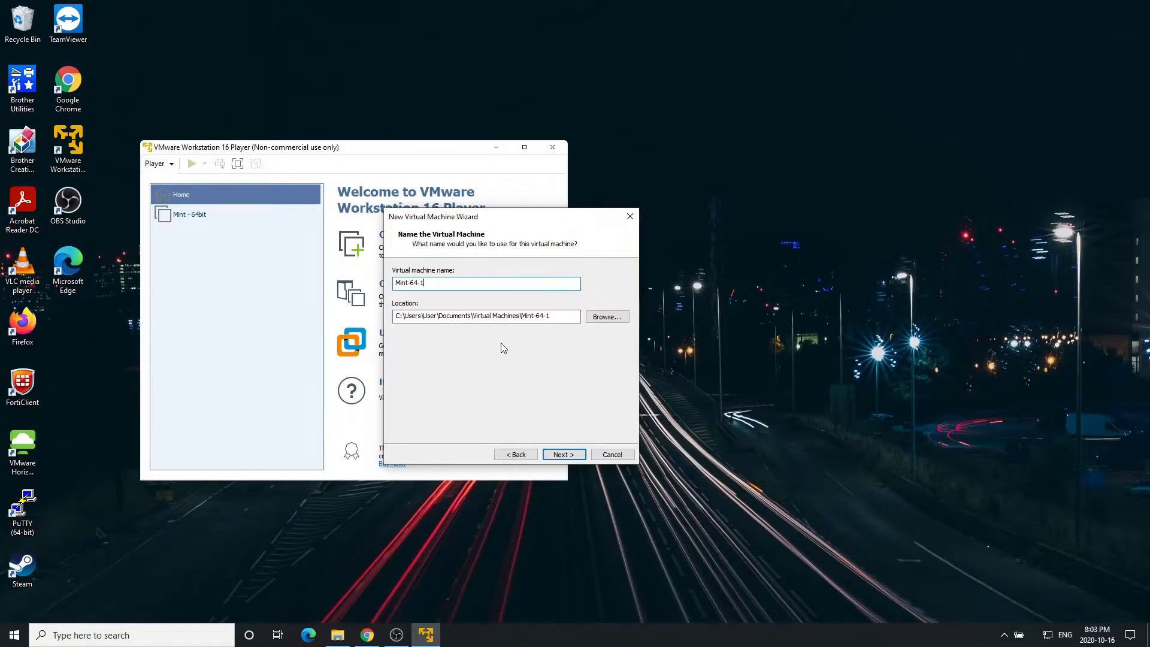
left_click_drag(559, 315, 388, 314)
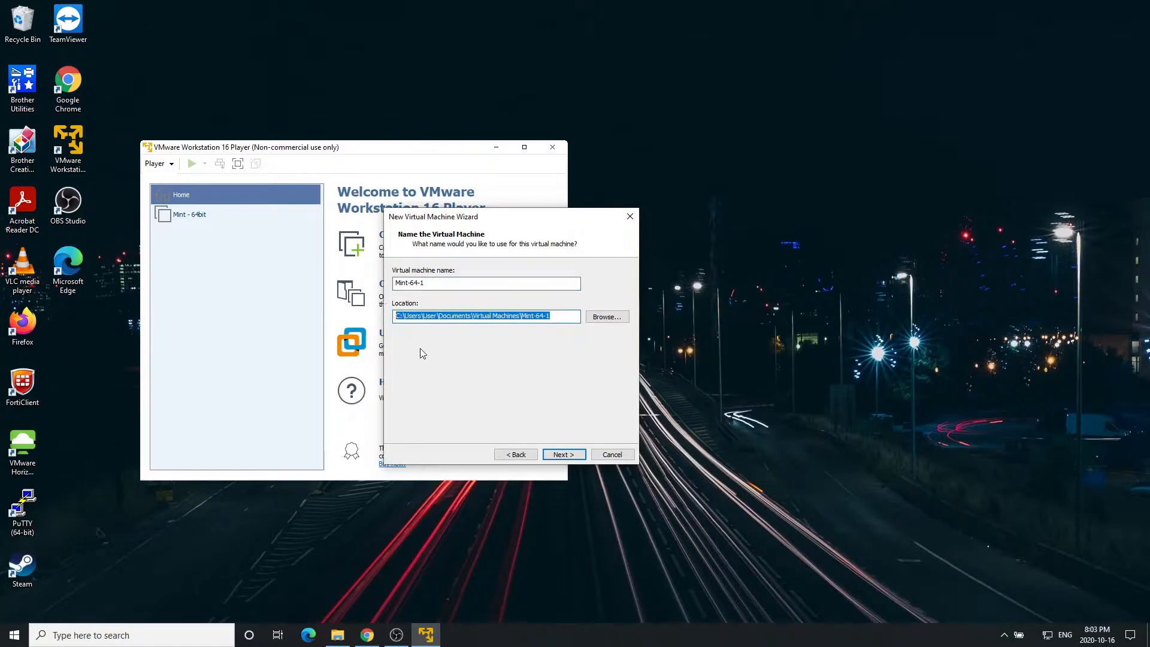
left_click(432, 316)
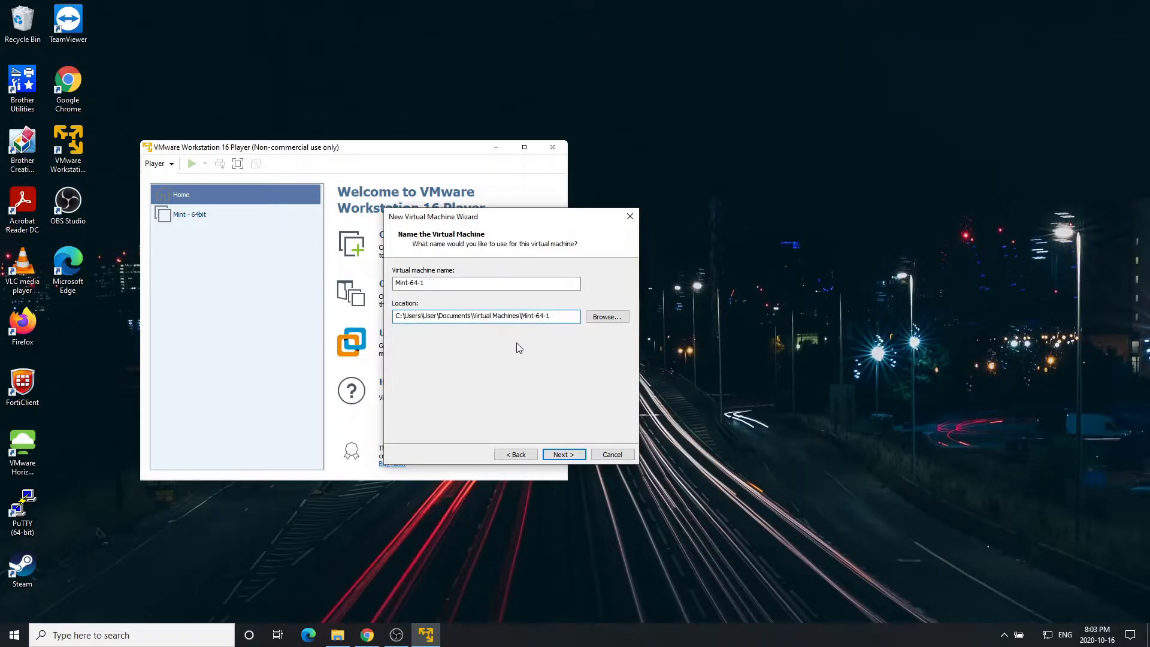
left_click_drag(550, 318, 376, 313)
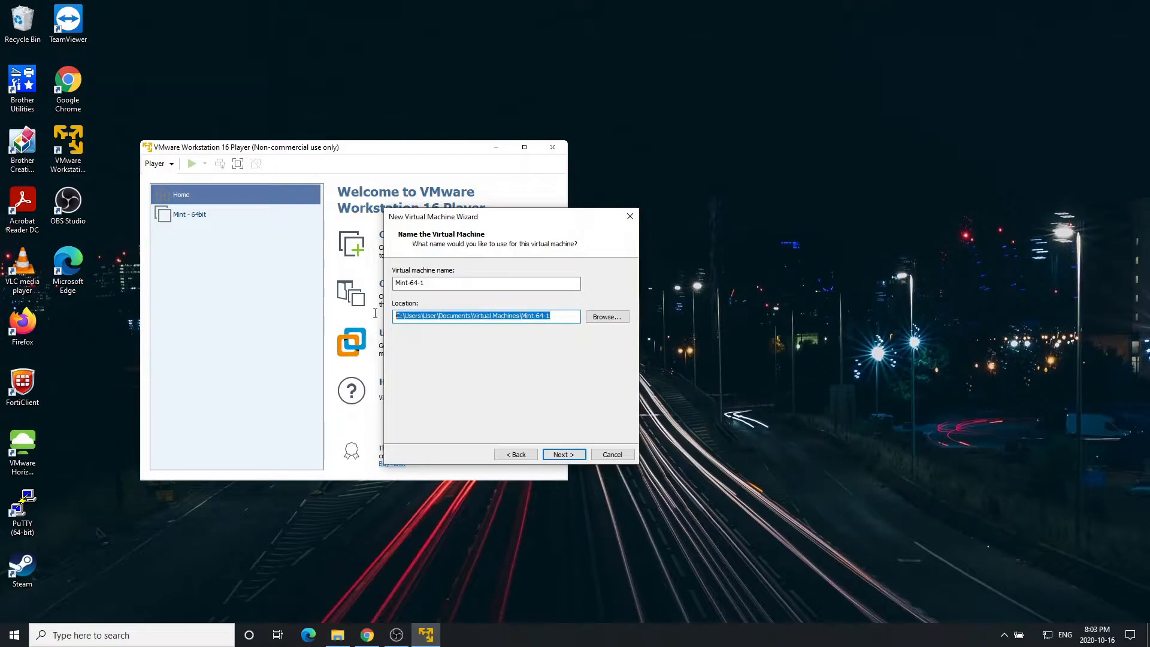
left_click(473, 317)
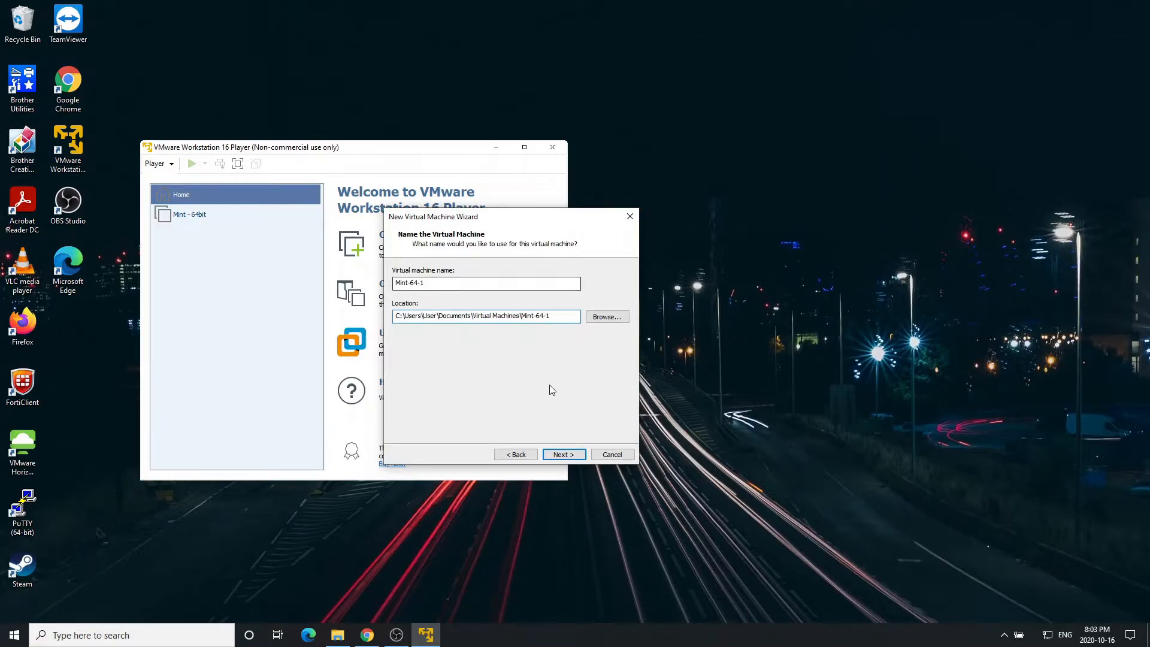
Keep the maximum disk size at 20.0 GB, split into multiple files.
left_click(564, 454)
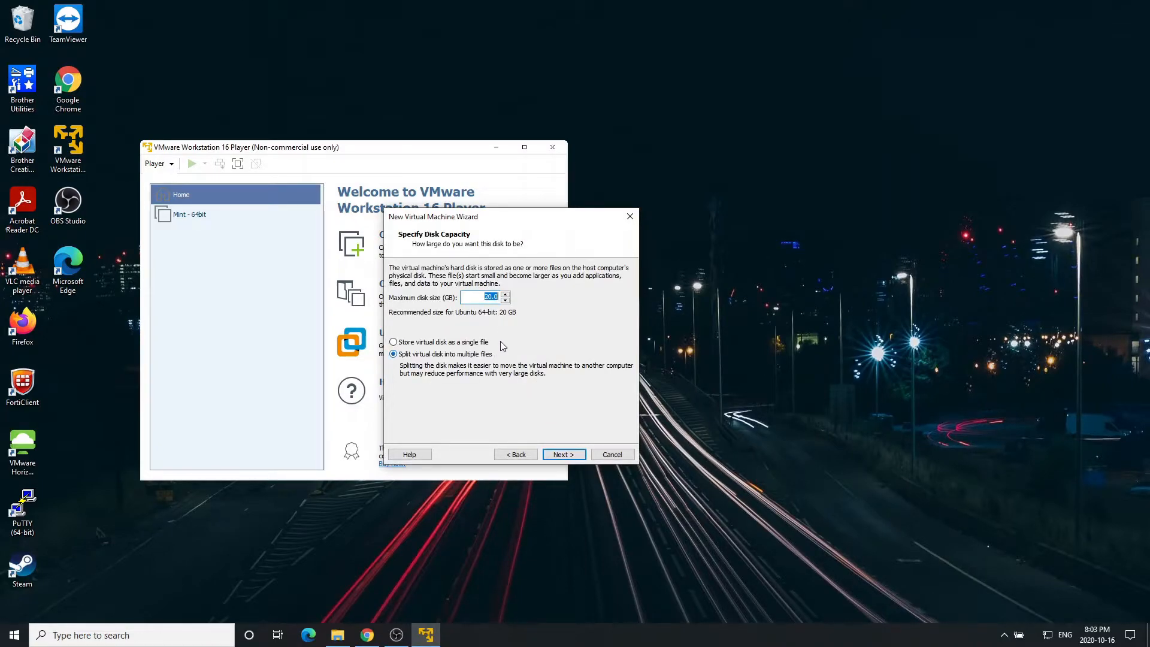
left_click(492, 300)
left_click_drag(479, 299, 500, 302)
left_click(492, 297)
Review the Ready to Create summary and finish creating Mint-64-1.
left_click(572, 458)
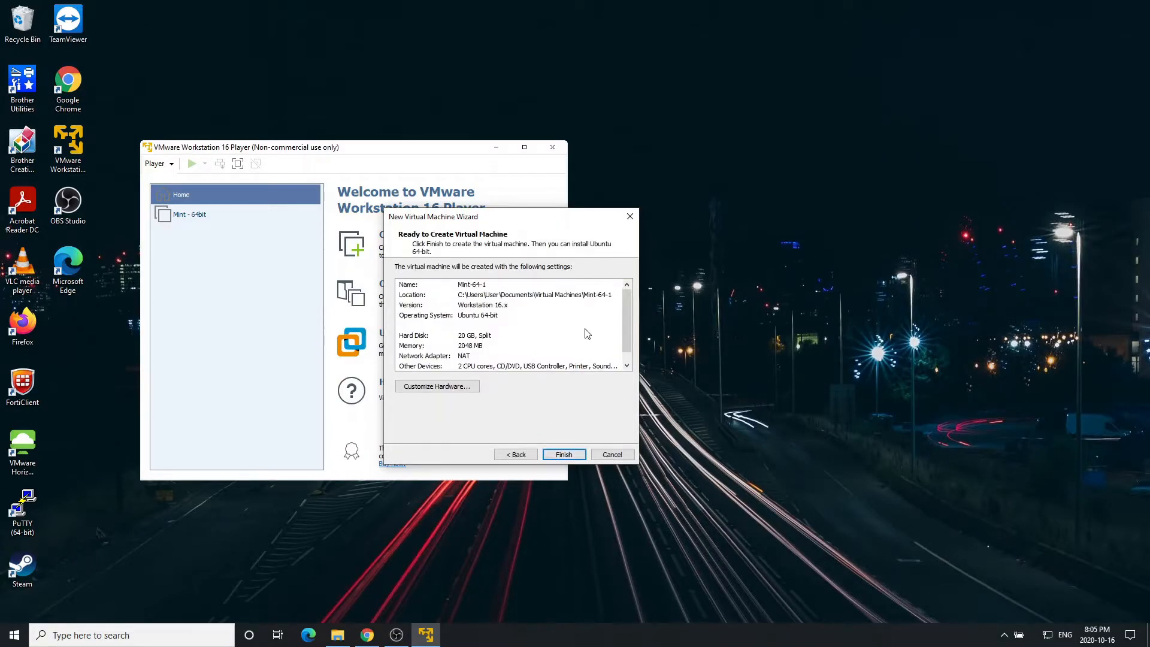
scroll(568, 362, "down", 1)
scroll(577, 335, "up", 1)
scroll(584, 347, "down", 1)
scroll(556, 322, "up", 1)
scroll(554, 341, "down", 1)
scroll(555, 347, "up", 1)
left_click(566, 456)
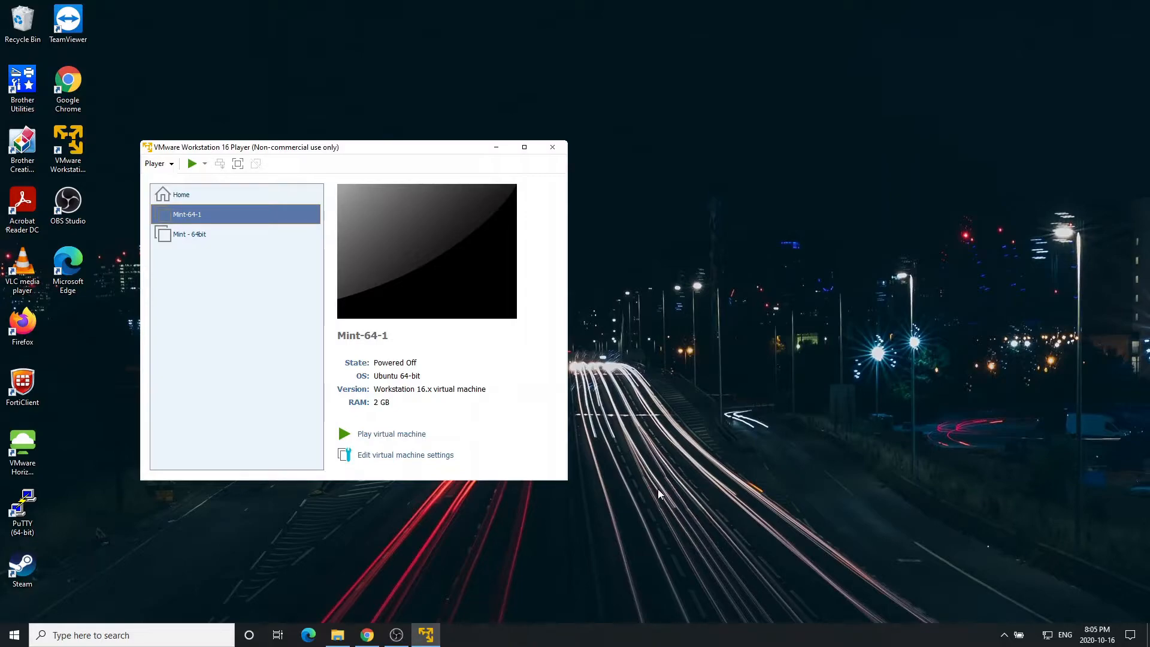
Check that linuxmint-20-cinnamon-64bit is in Downloads, then minimize File Explorer.
key("super+e")
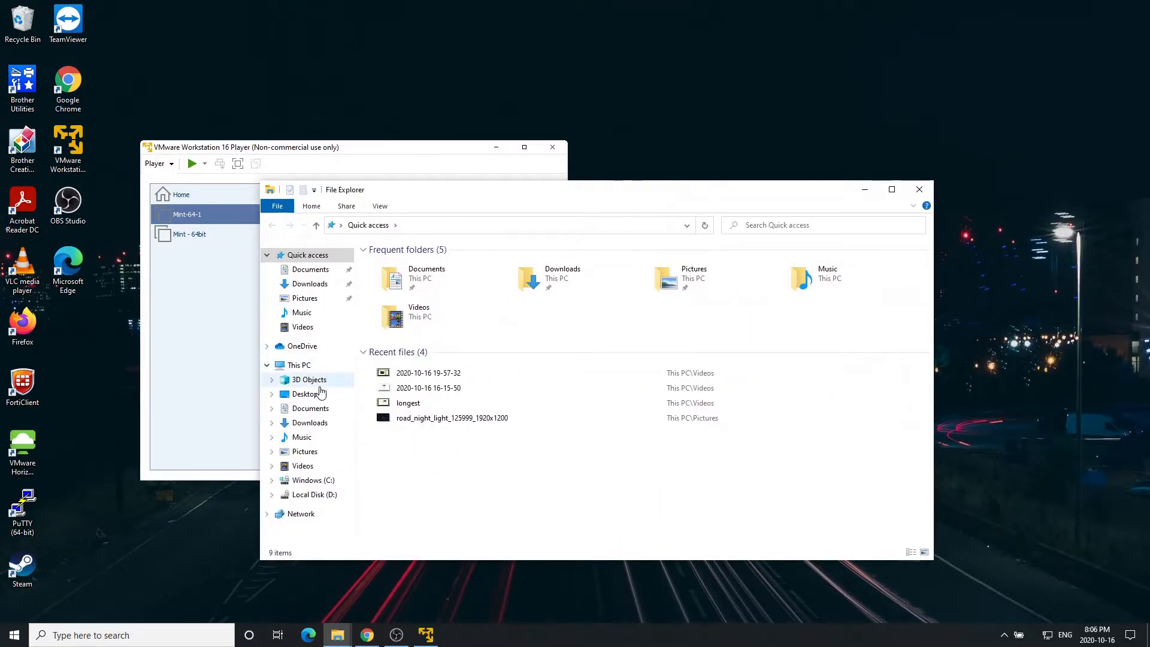
left_click(315, 424)
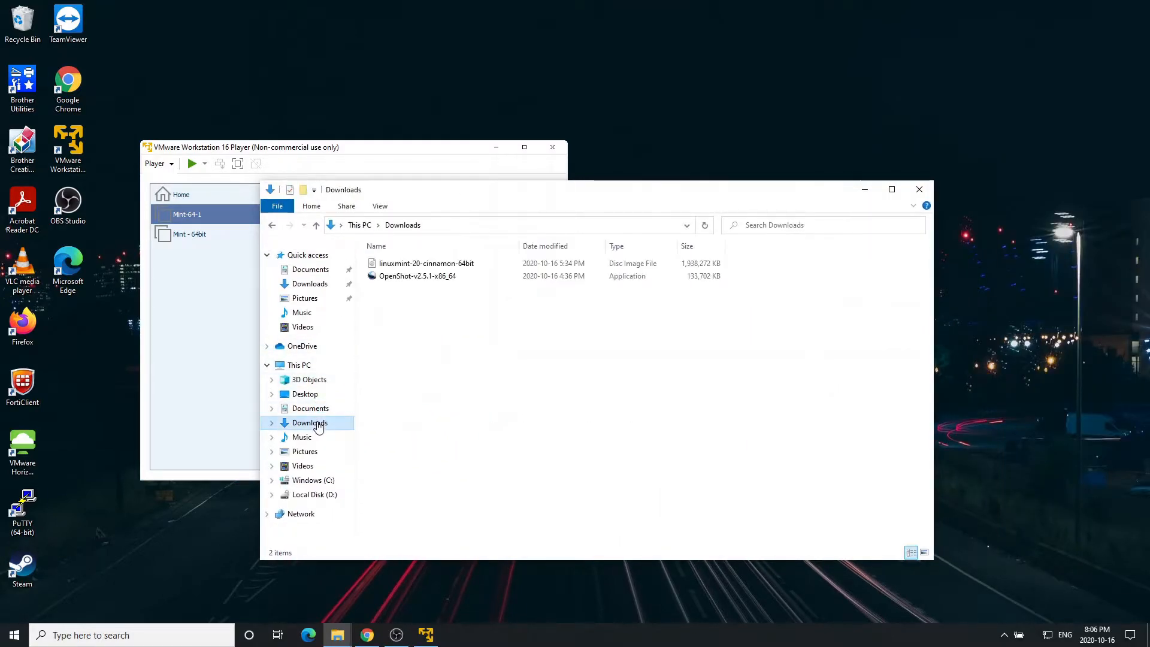
left_click_drag(465, 194, 575, 226)
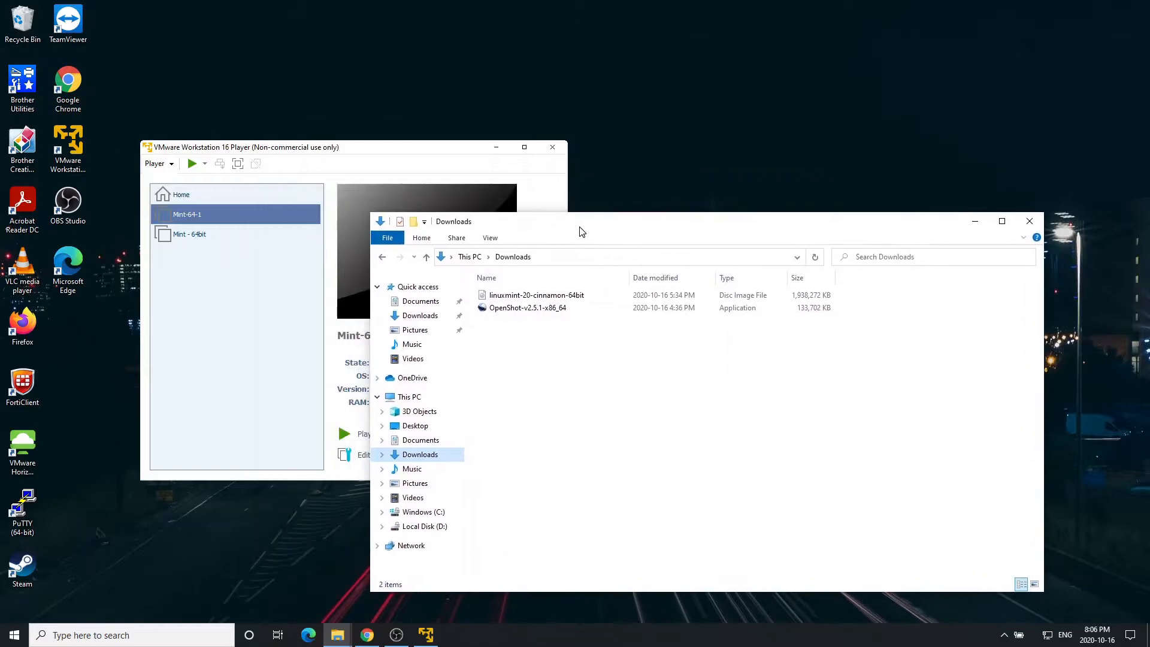
left_click(533, 296)
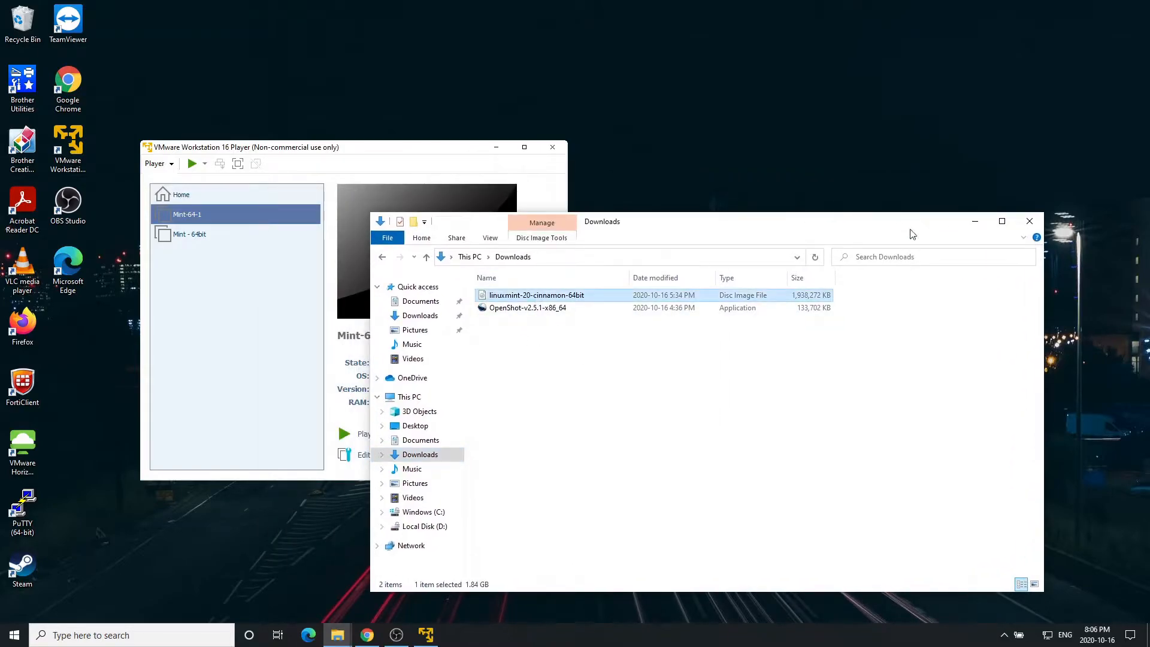
left_click(974, 222)
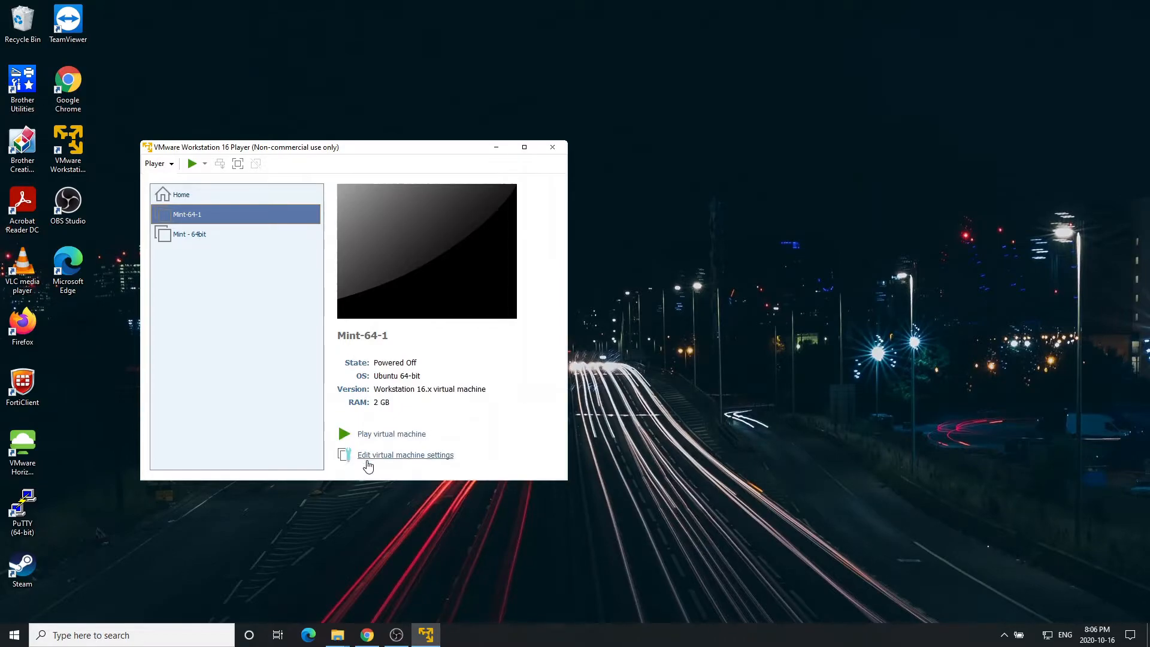
In Mint-64-1's settings, try 4 GB of memory, then return it to 2048 MB.
left_click(449, 460)
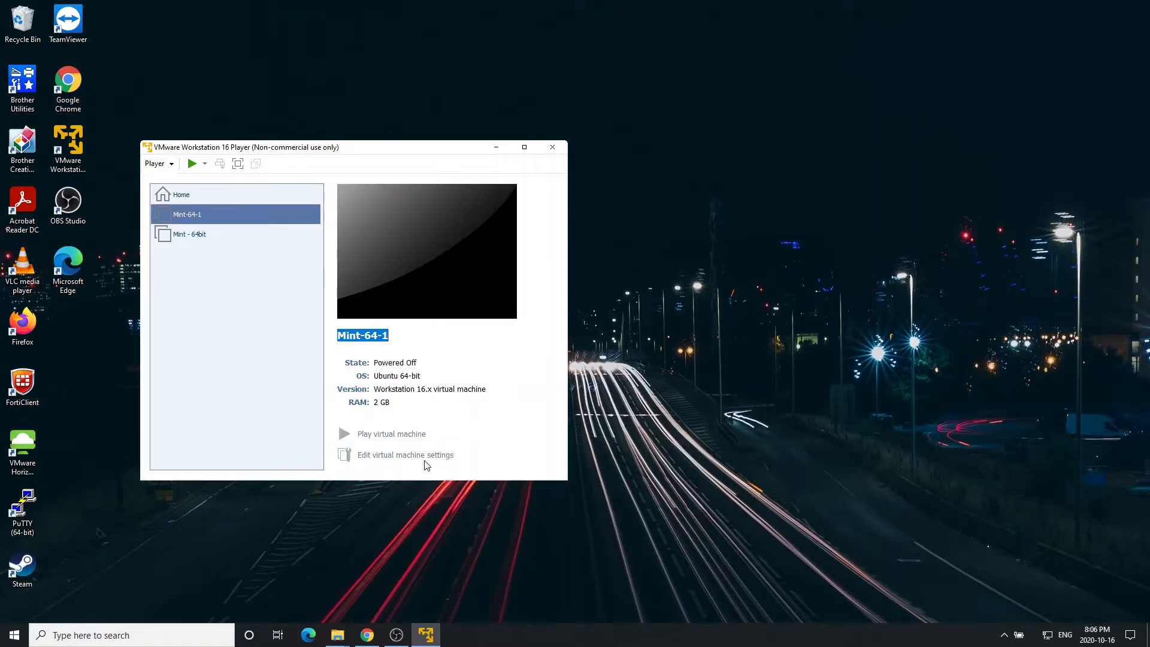
left_click_drag(394, 102, 666, 117)
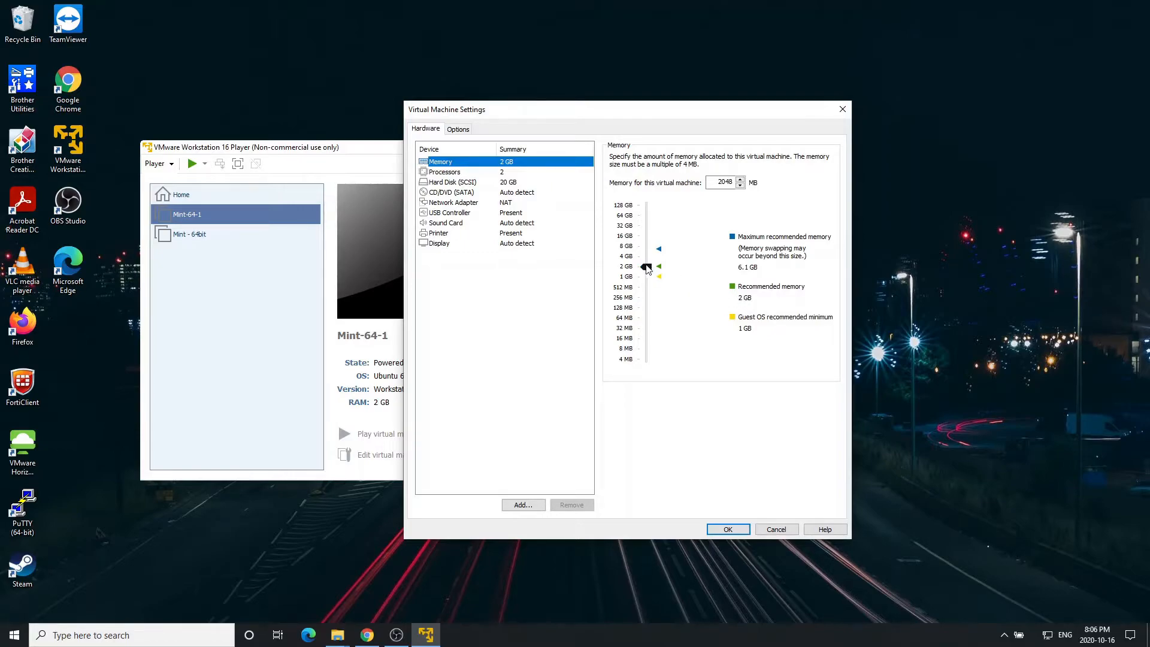
left_click(648, 268)
left_click_drag(648, 268, 647, 256)
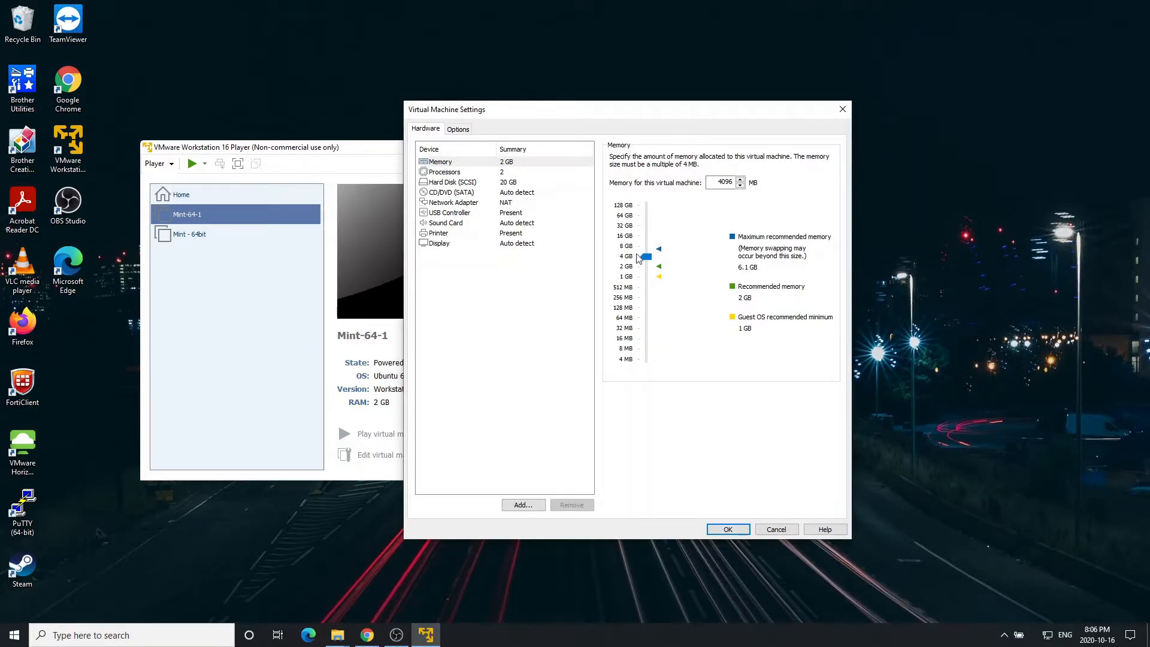
left_click_drag(648, 259, 652, 267)
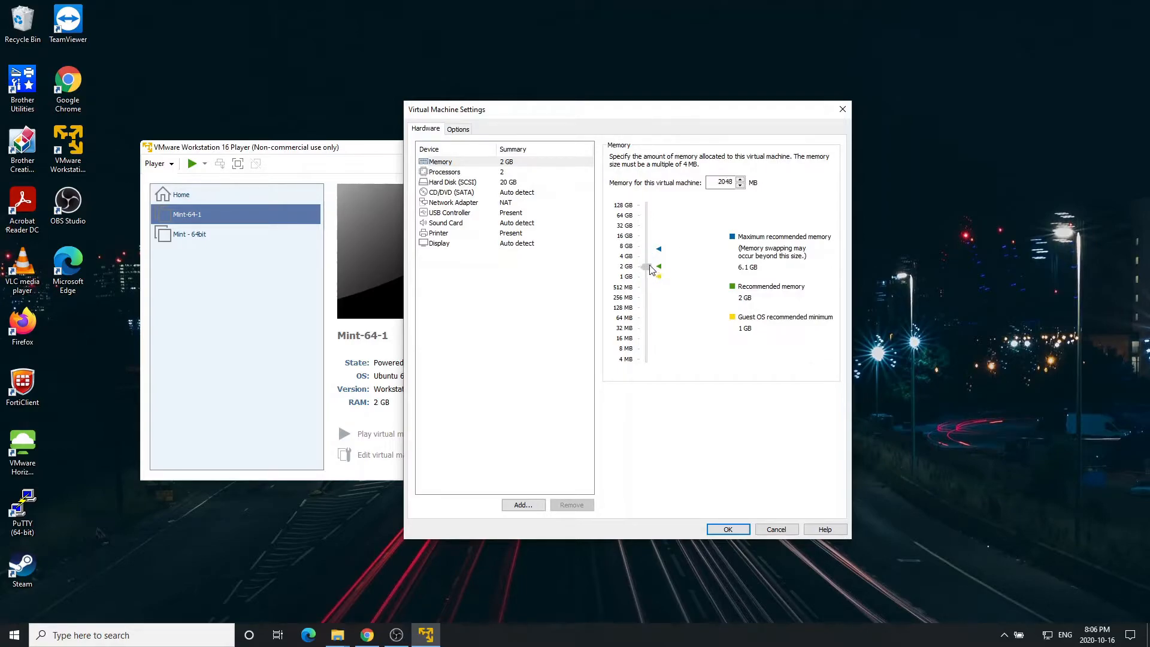
Leave Mint-64-1's processor cores at 2, then show the CD/DVD (SATA) drive settings.
left_click(454, 173)
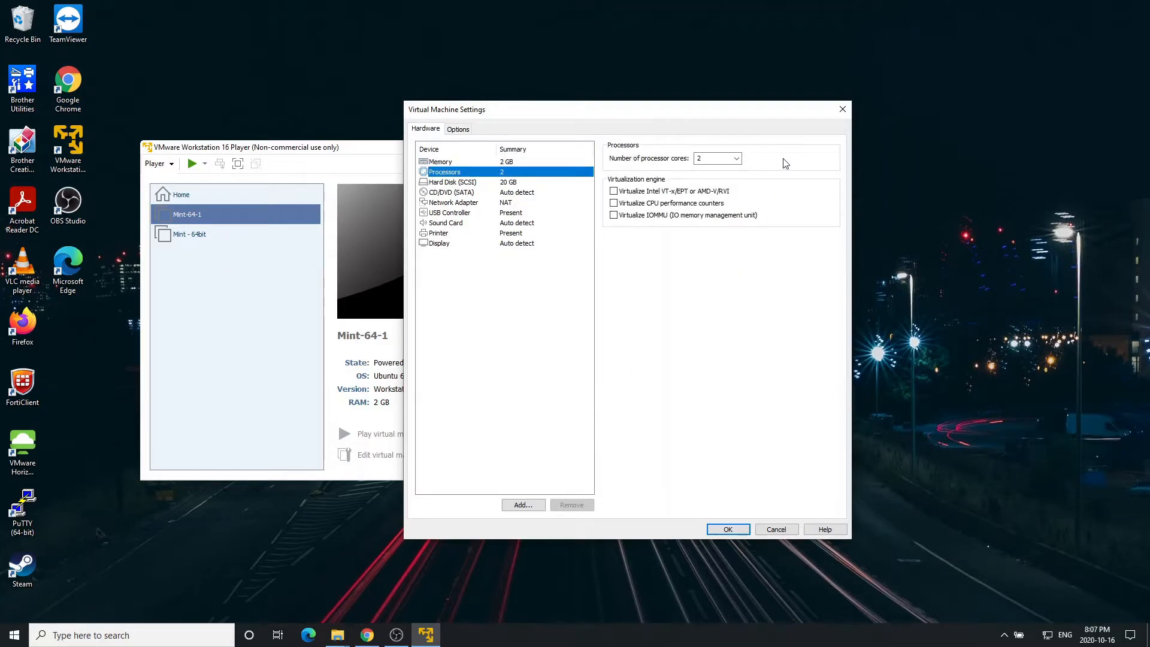
left_click(736, 159)
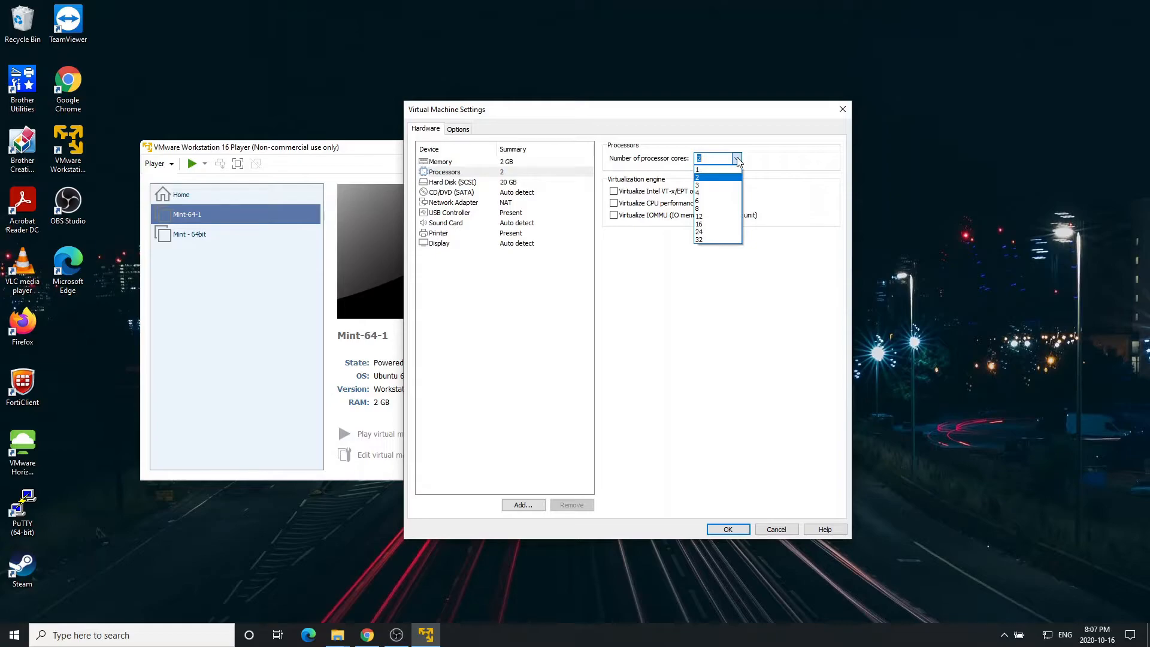
left_click(737, 160)
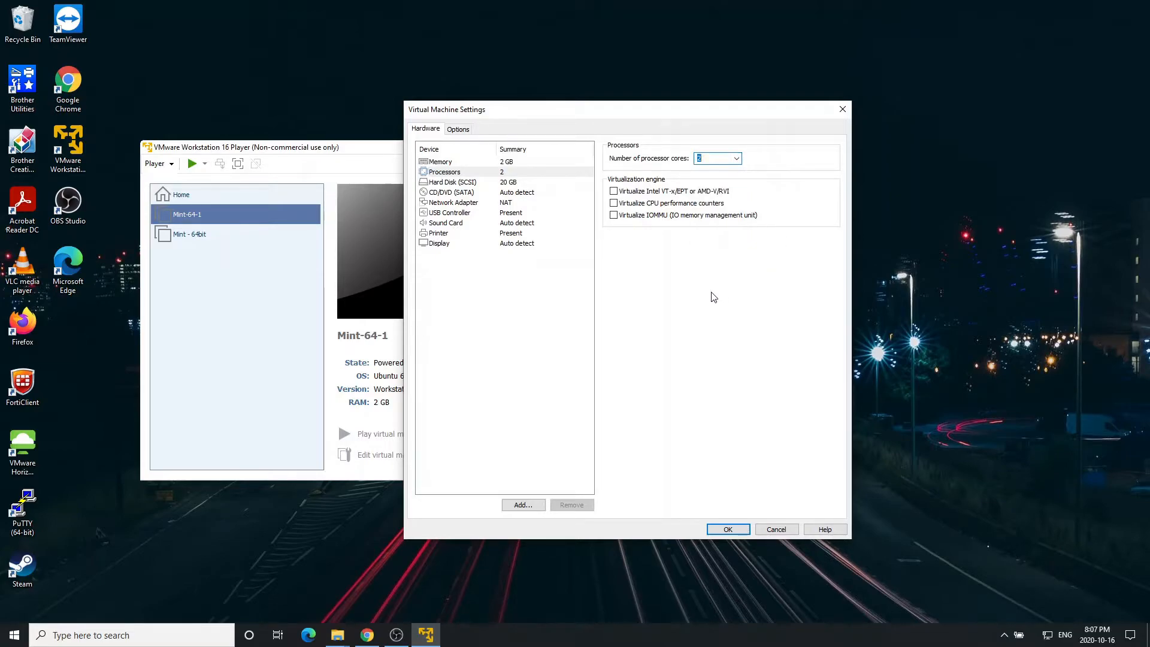
left_click(736, 159)
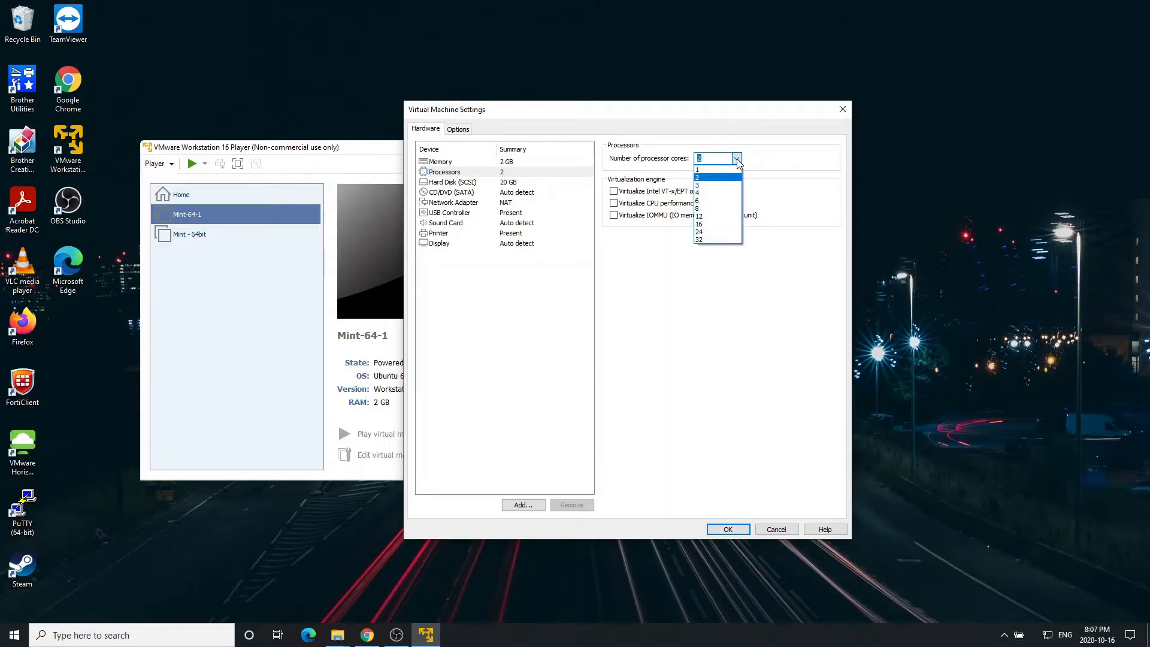
left_click(737, 160)
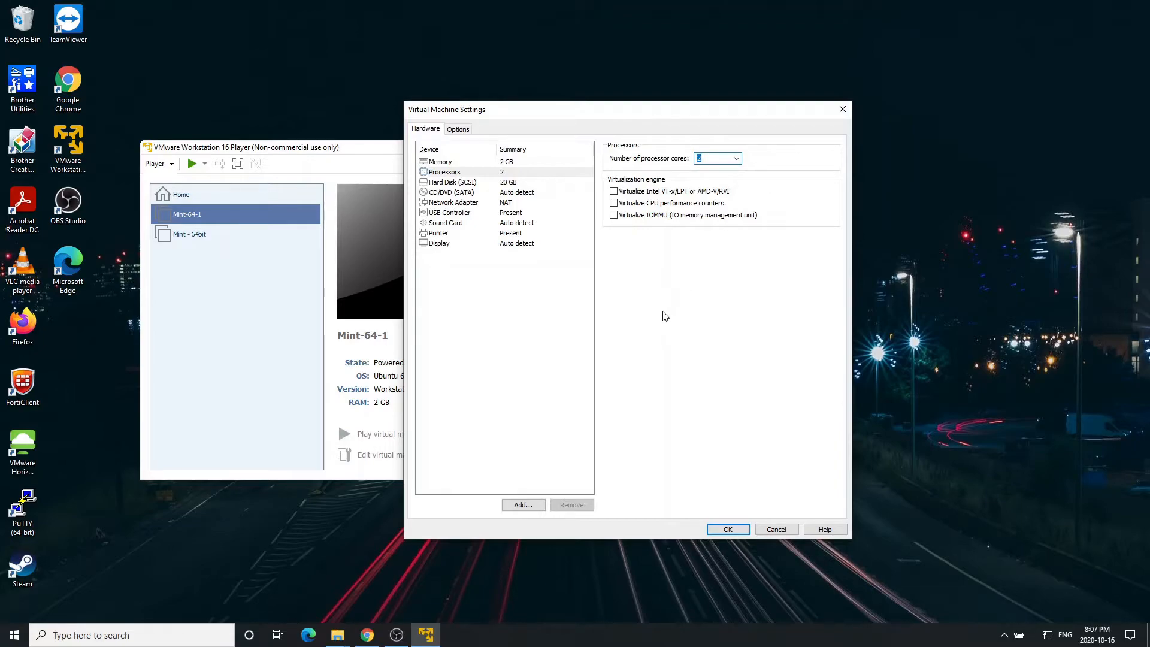
left_click(528, 193)
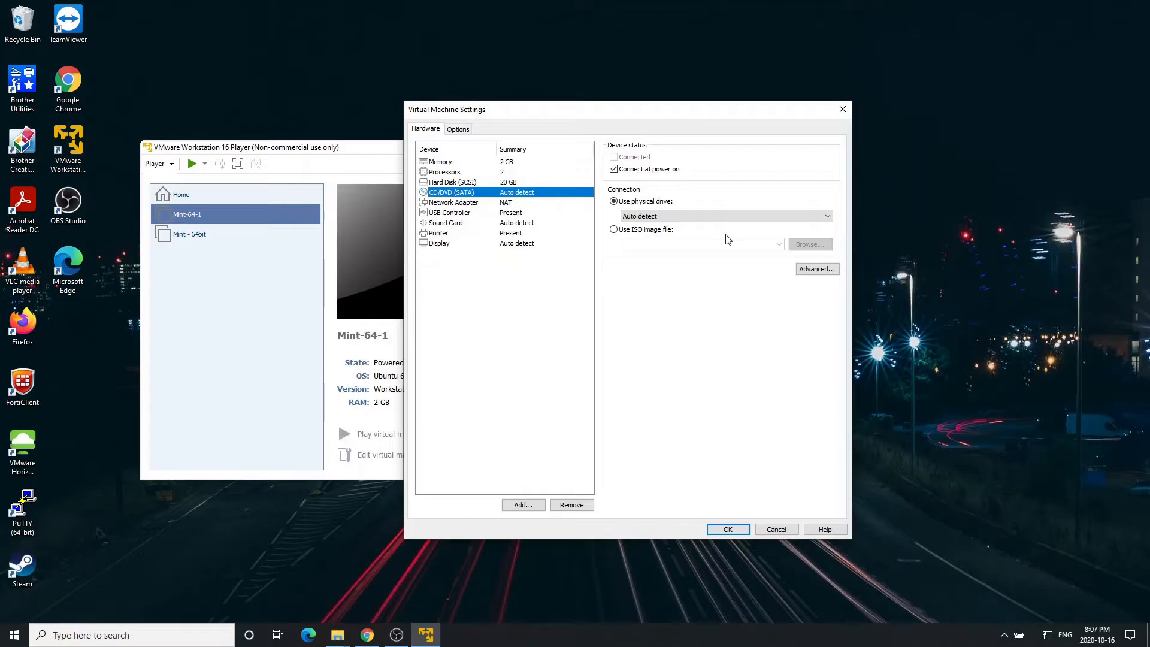
Point the CD/DVD drive to the linuxmint-20-cinnamon-64bit ISO in Downloads and save with OK.
left_click(615, 230)
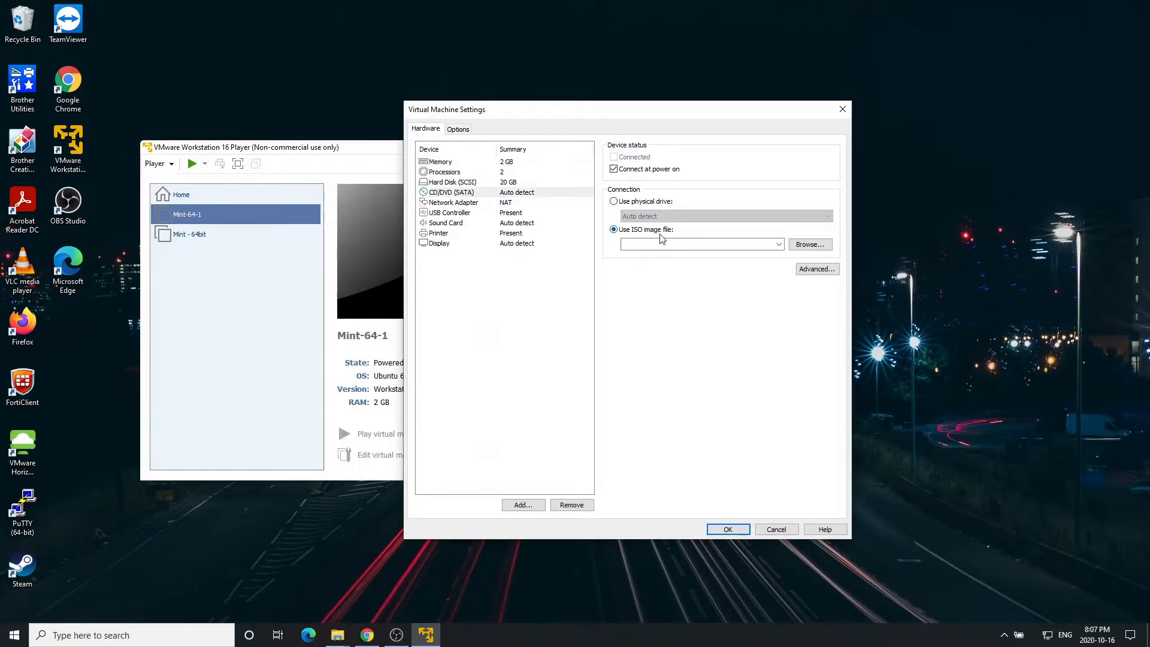
left_click(808, 246)
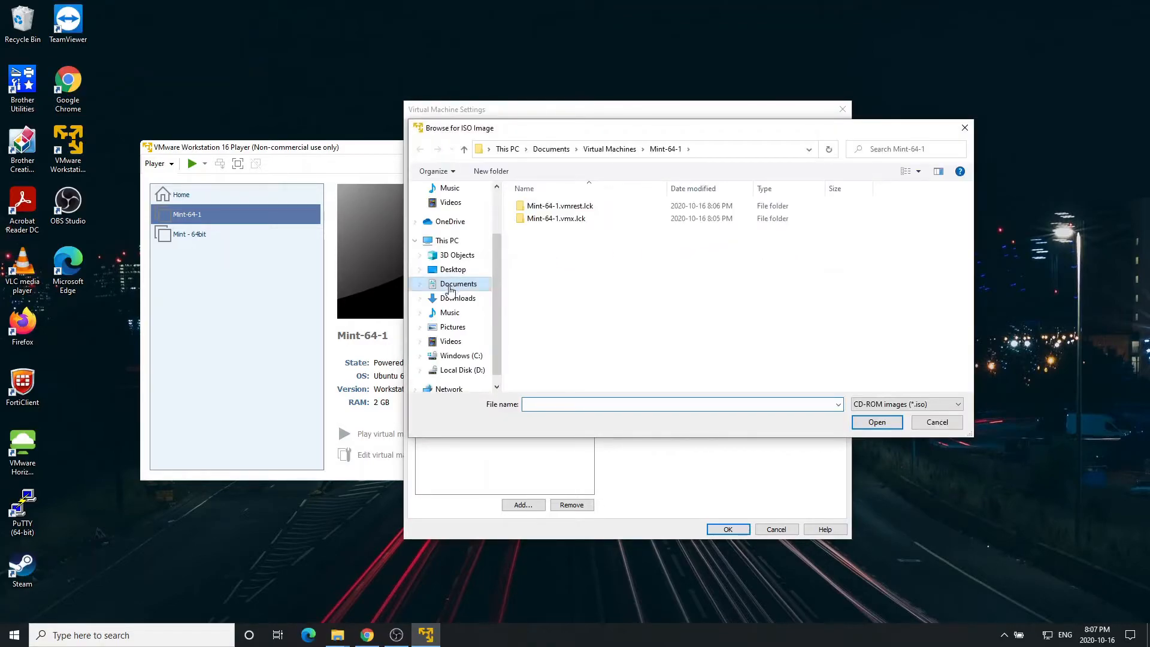
left_click(454, 299)
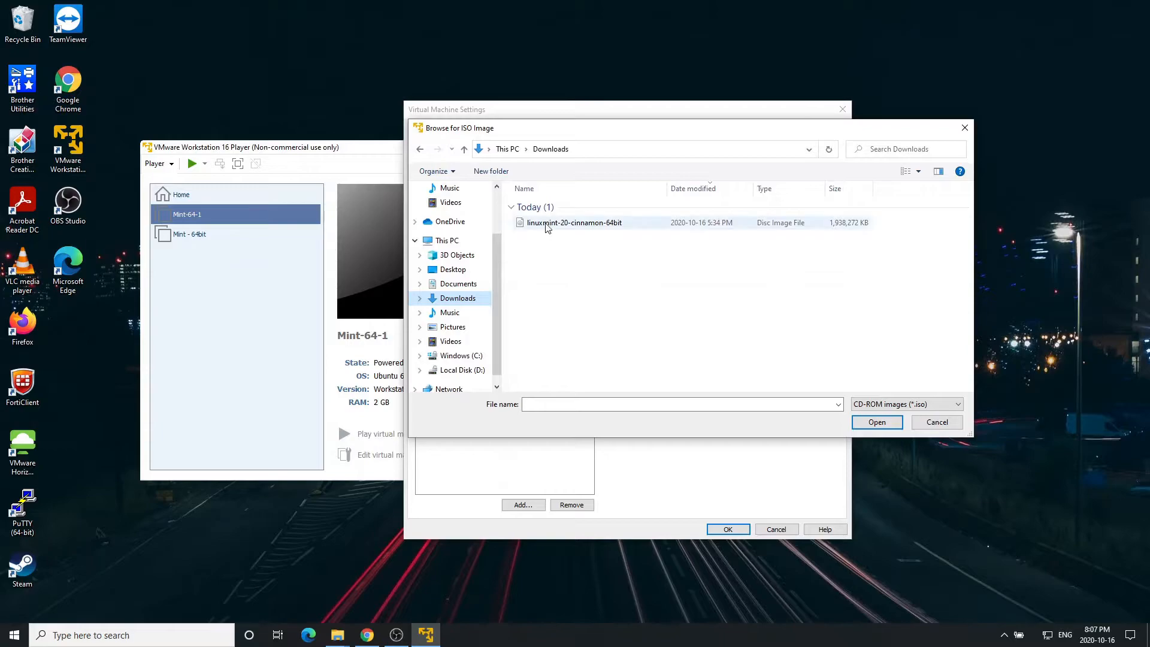
left_click(546, 229)
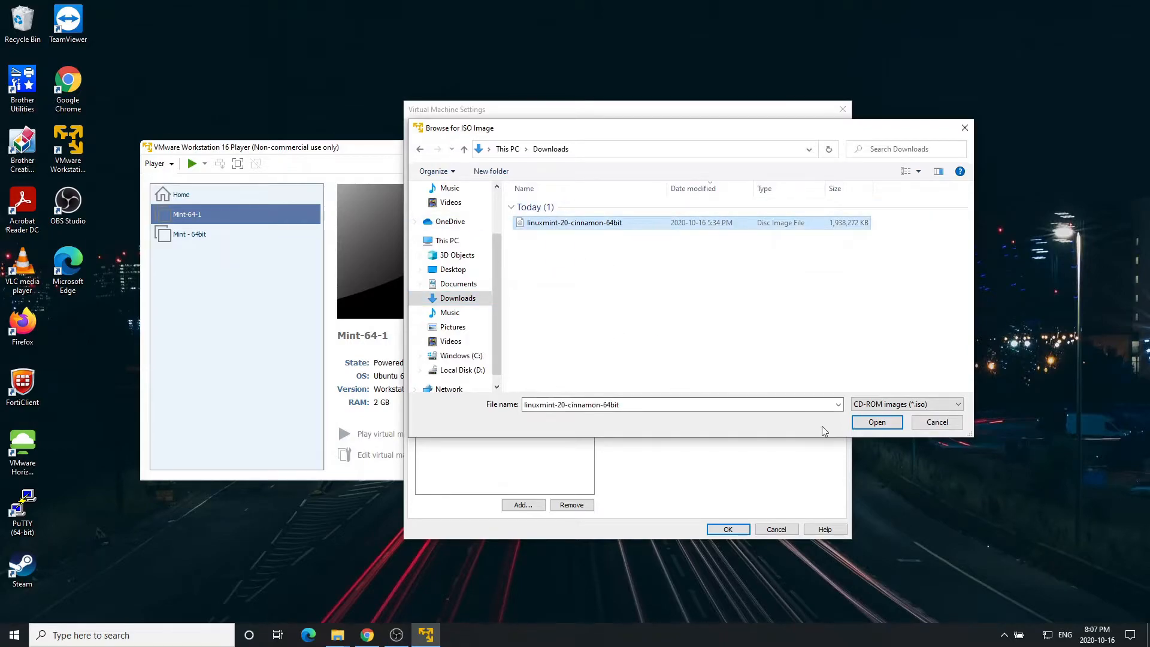
left_click(878, 422)
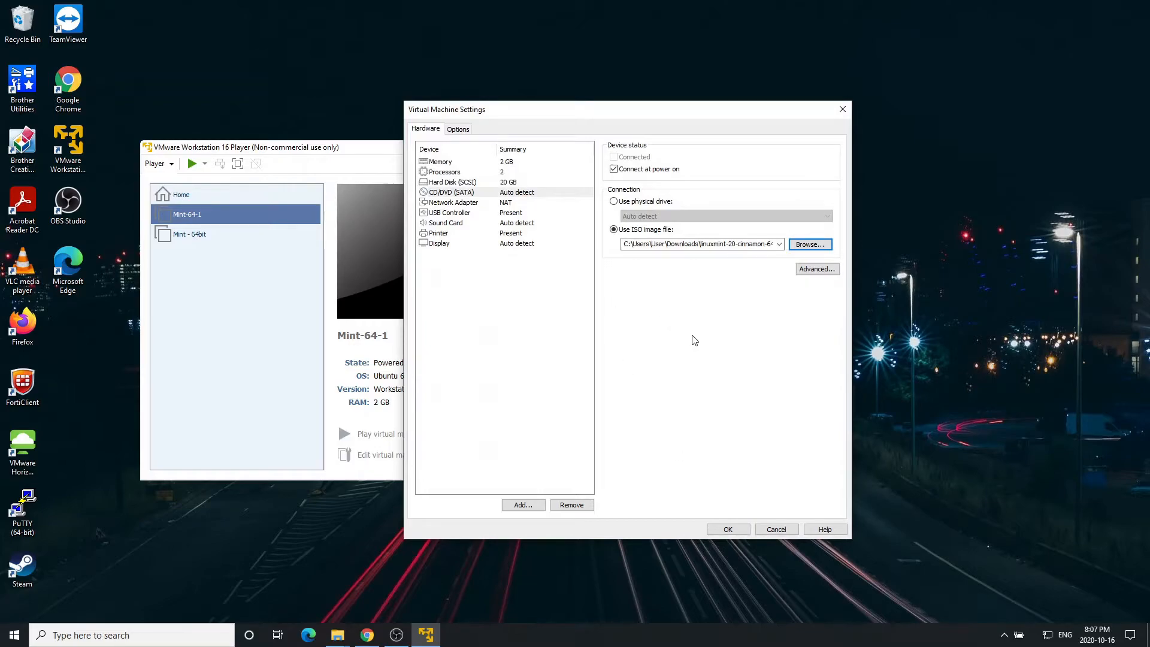
left_click(728, 530)
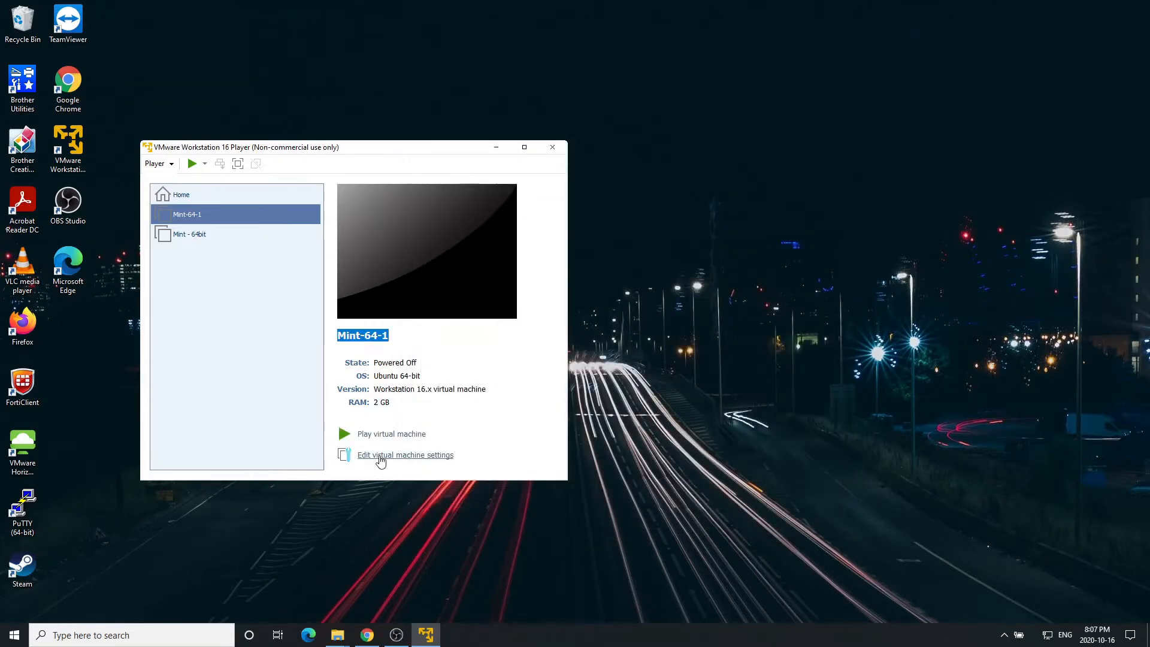
left_click(256, 369)
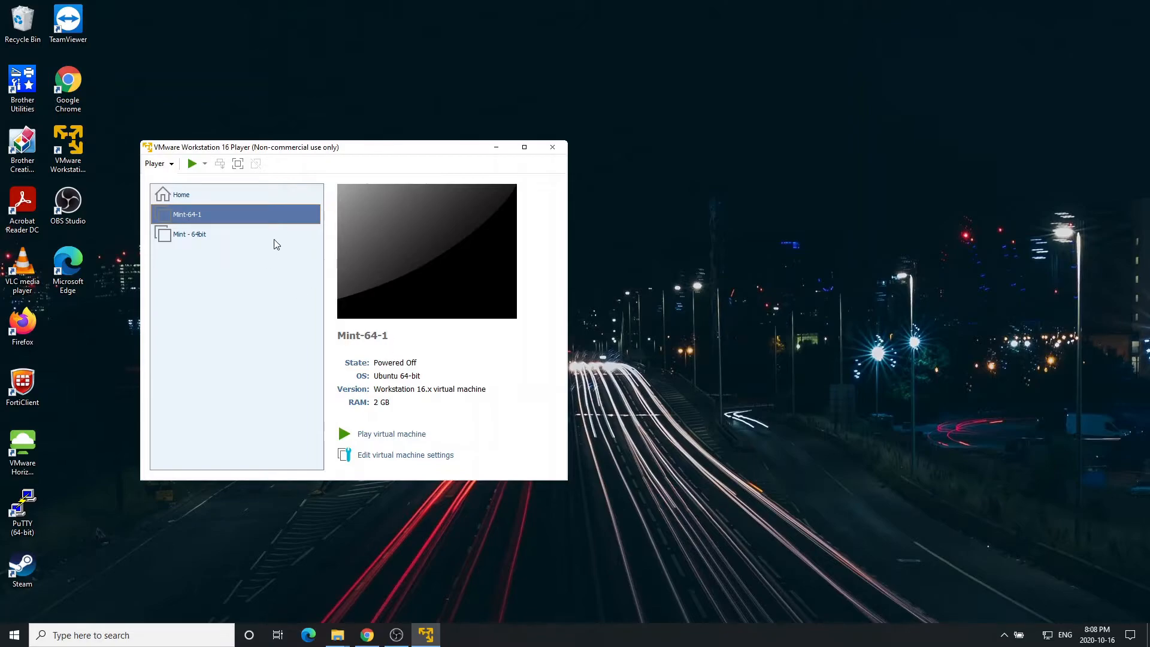
Power on Mint-64-1 and boot 'Start Linux Mint' into the live desktop.
double_click(213, 214)
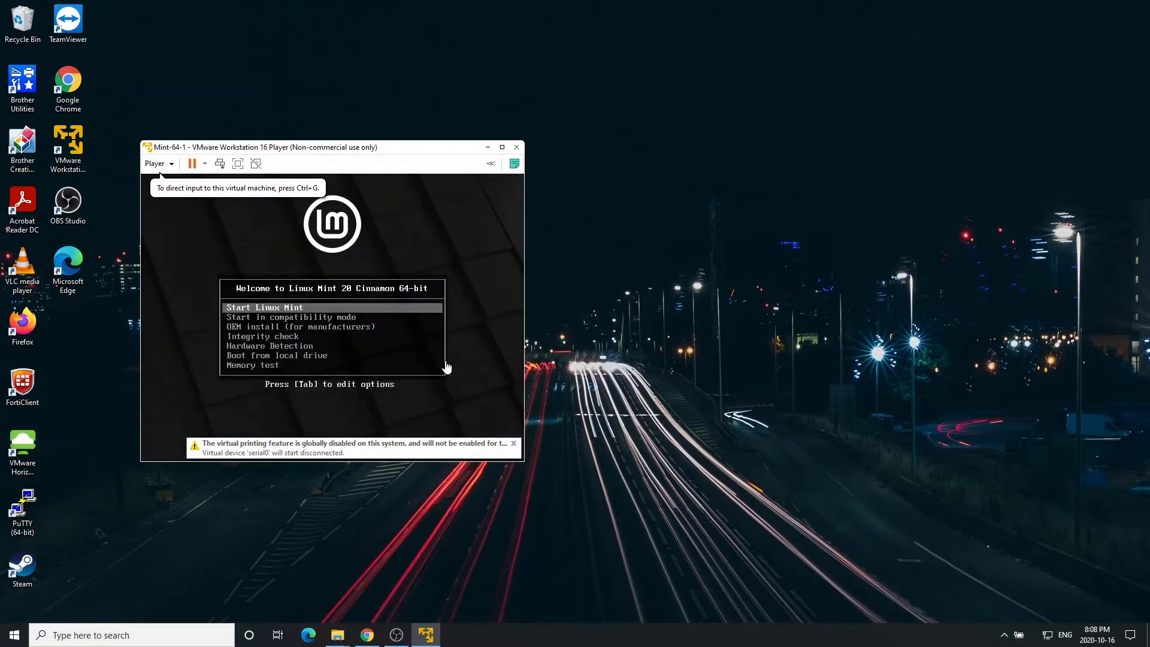
left_click(329, 310)
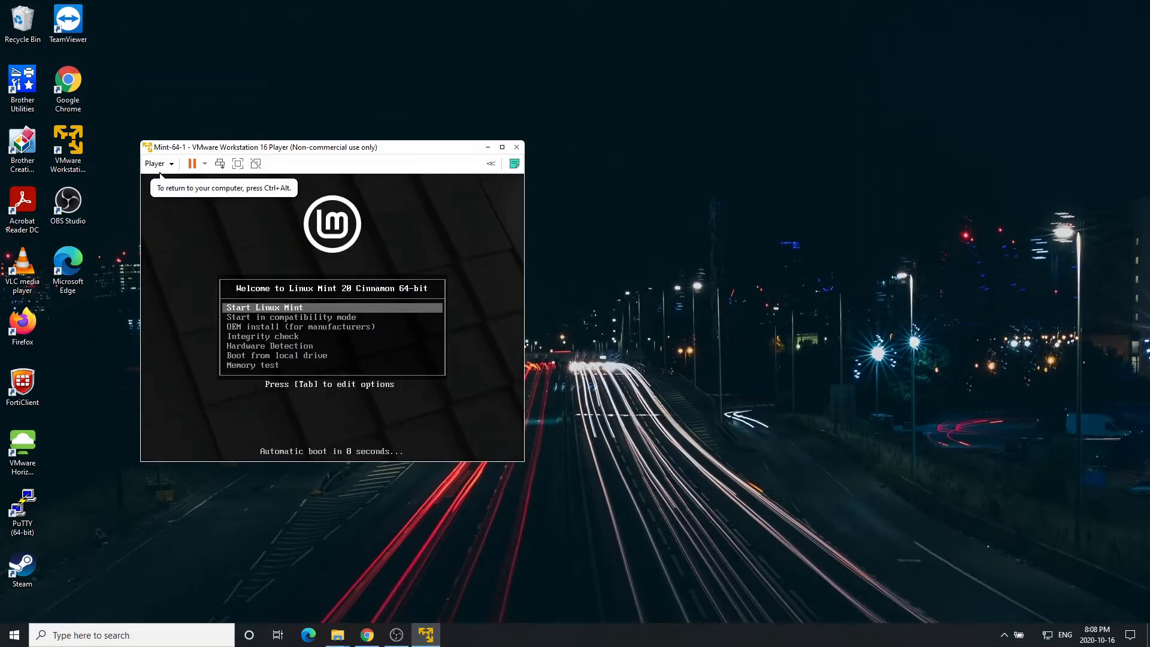
key("Return")
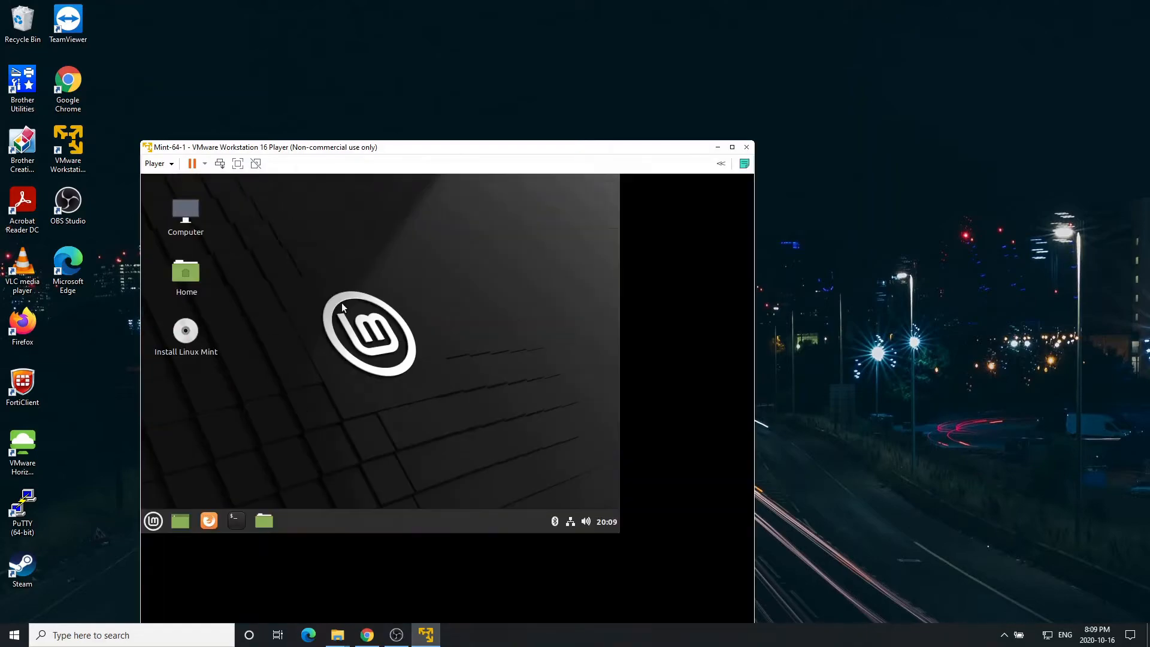
Launch the Install Linux Mint desktop icon and continue past Welcome with English selected.
left_click_drag(429, 153, 542, 64)
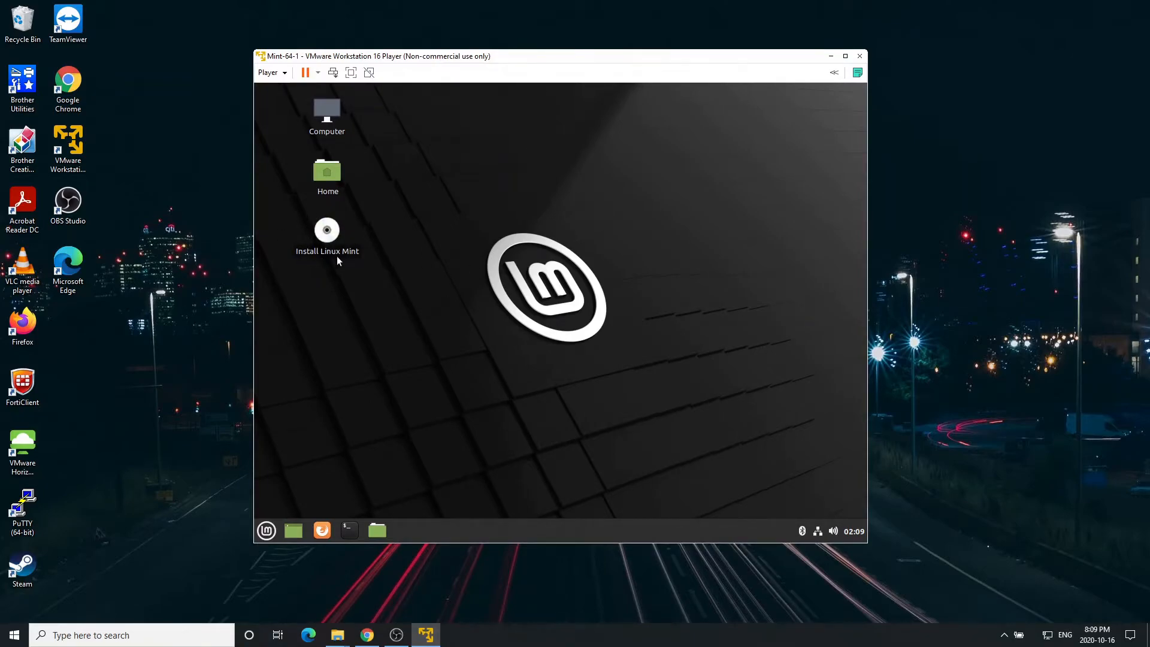
double_click(326, 230)
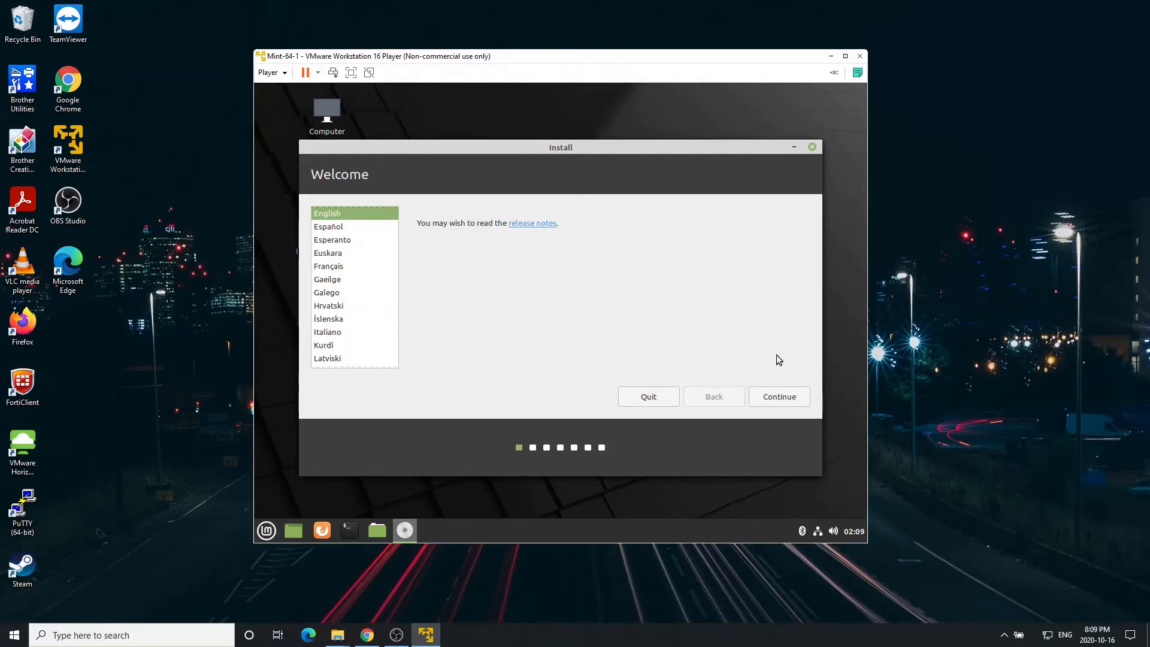
left_click(781, 400)
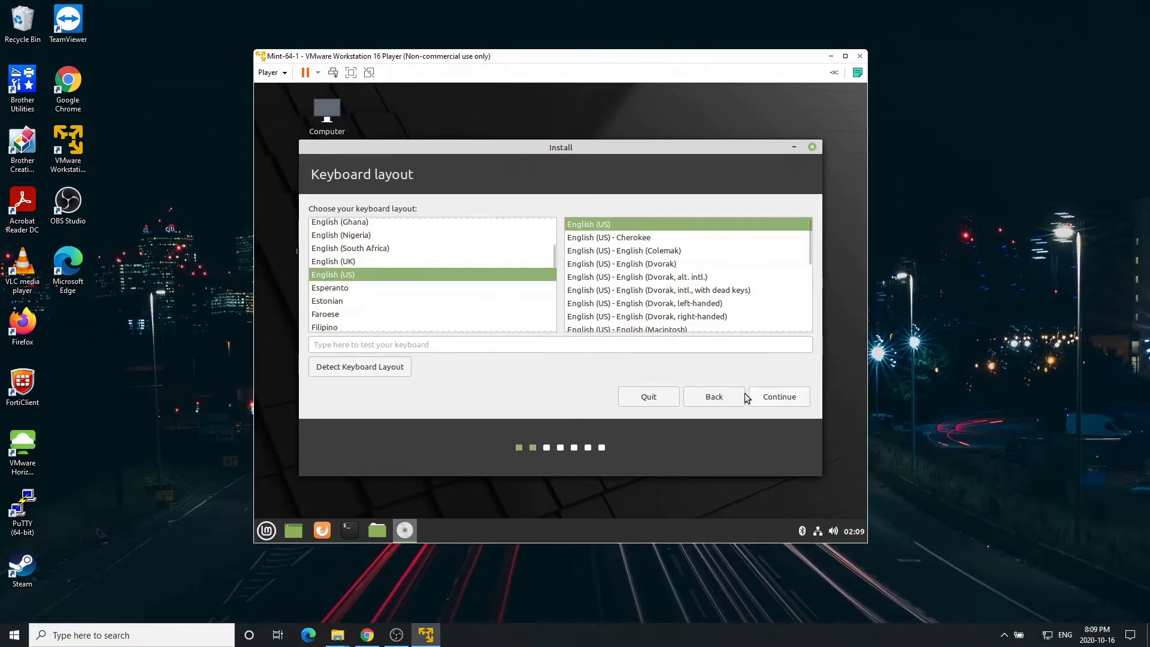
Accept the English (US) keyboard layout and skip installing multimedia codecs.
left_click(790, 401)
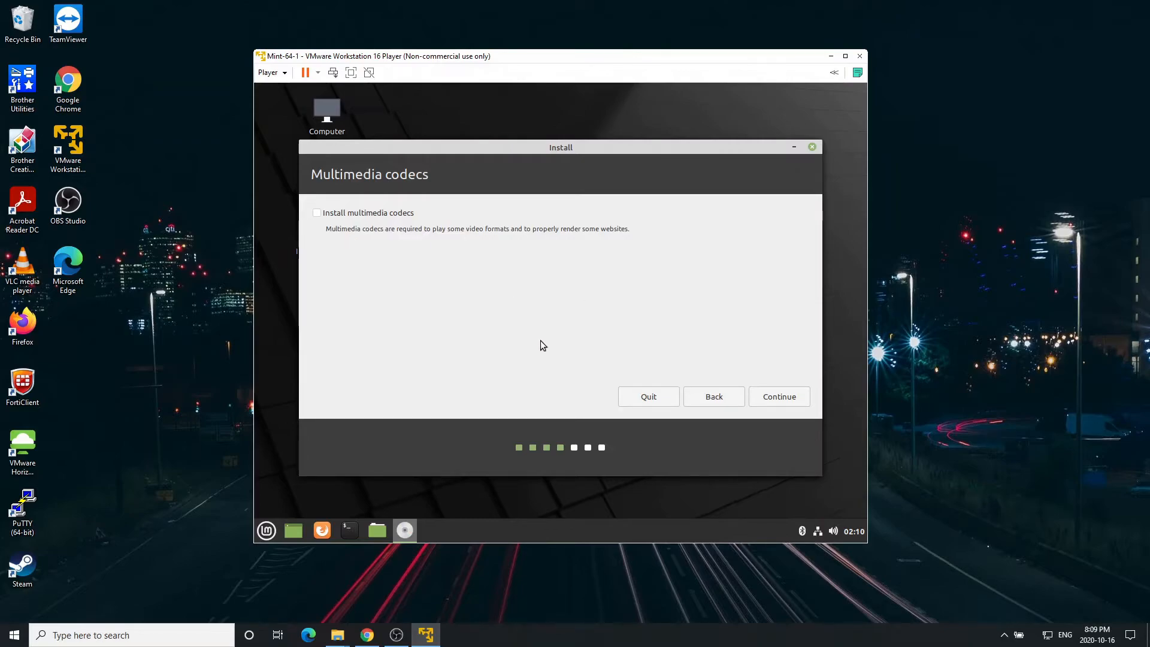
left_click(785, 402)
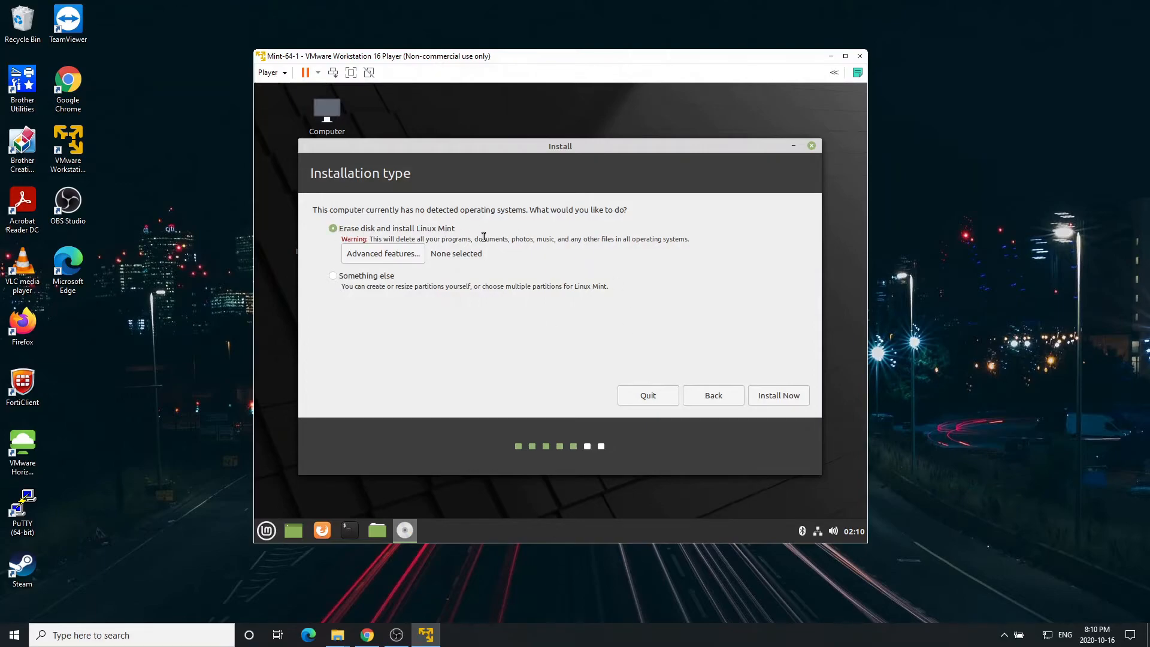
Choose 'Erase disk and install Linux Mint', Install Now, and confirm writing the changes to disk.
left_click(779, 396)
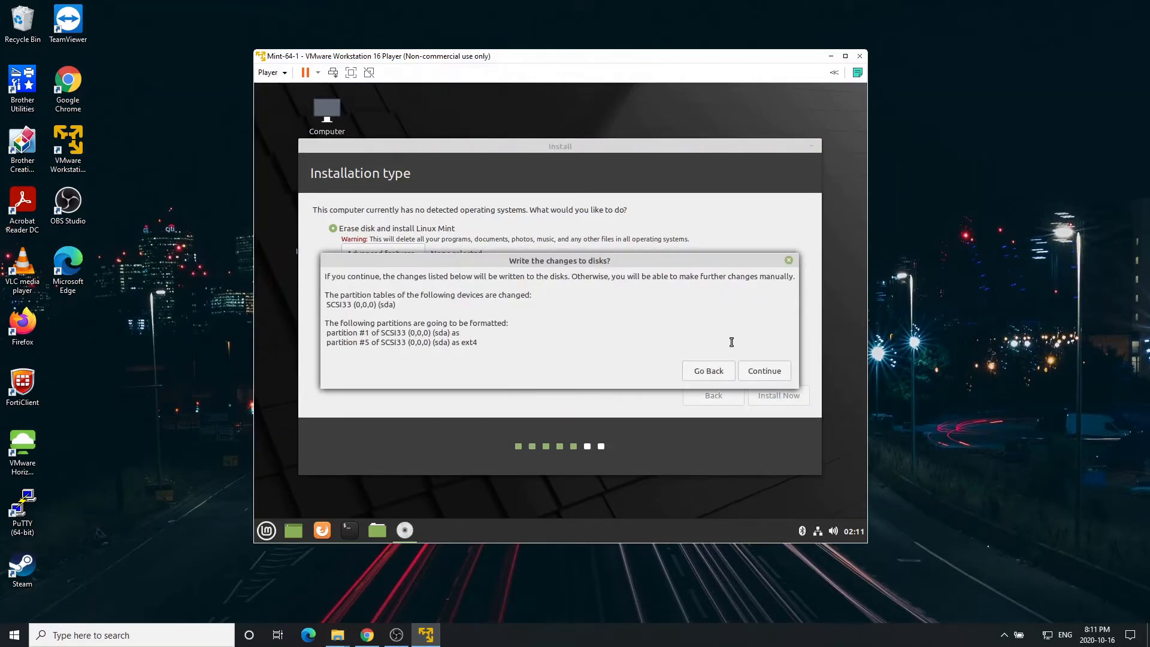
left_click(765, 377)
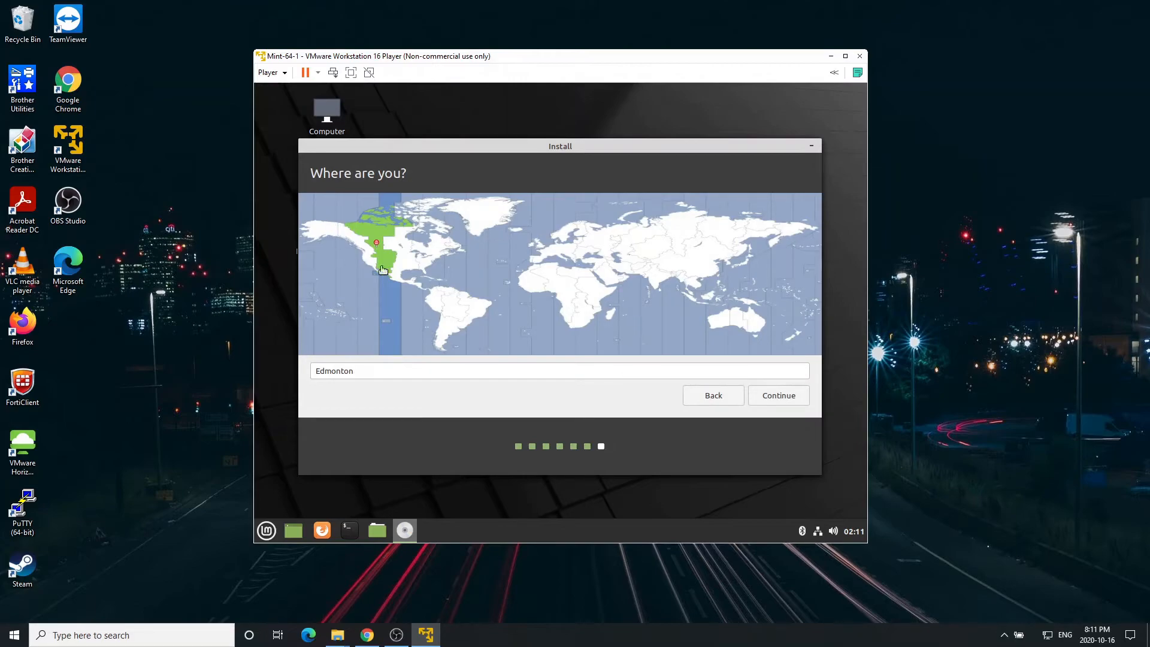
Accept the Edmonton time zone, then enter the account name, username and password twice.
left_click(785, 401)
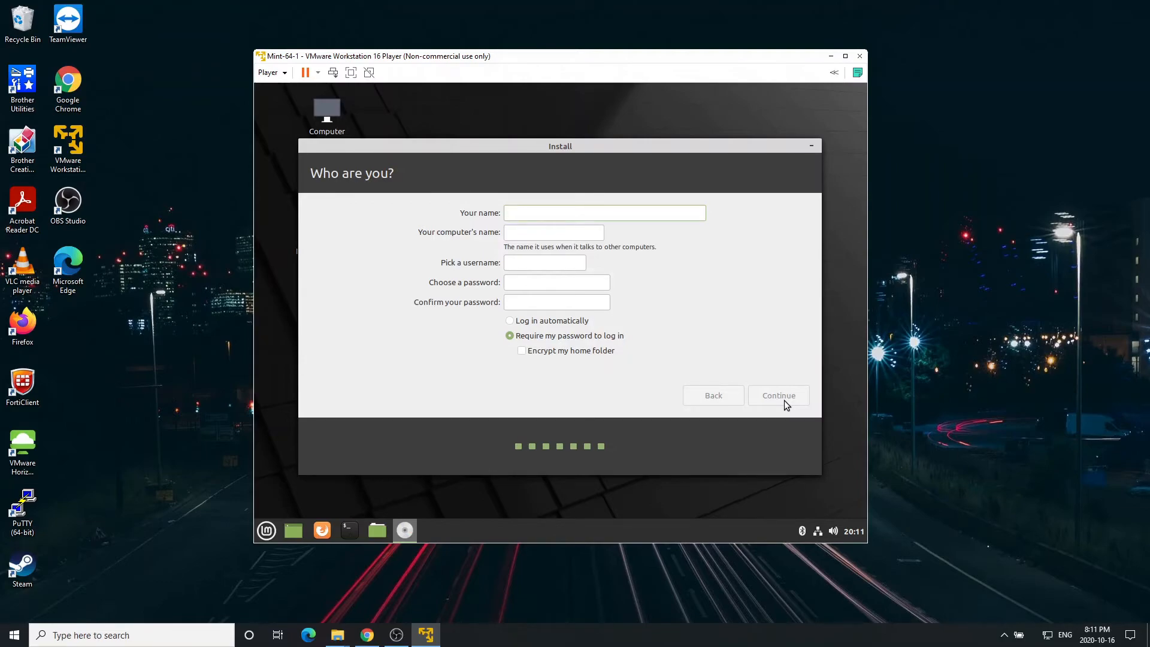
type("teset")
key("BackSpace")
key("BackSpace")
type("t")
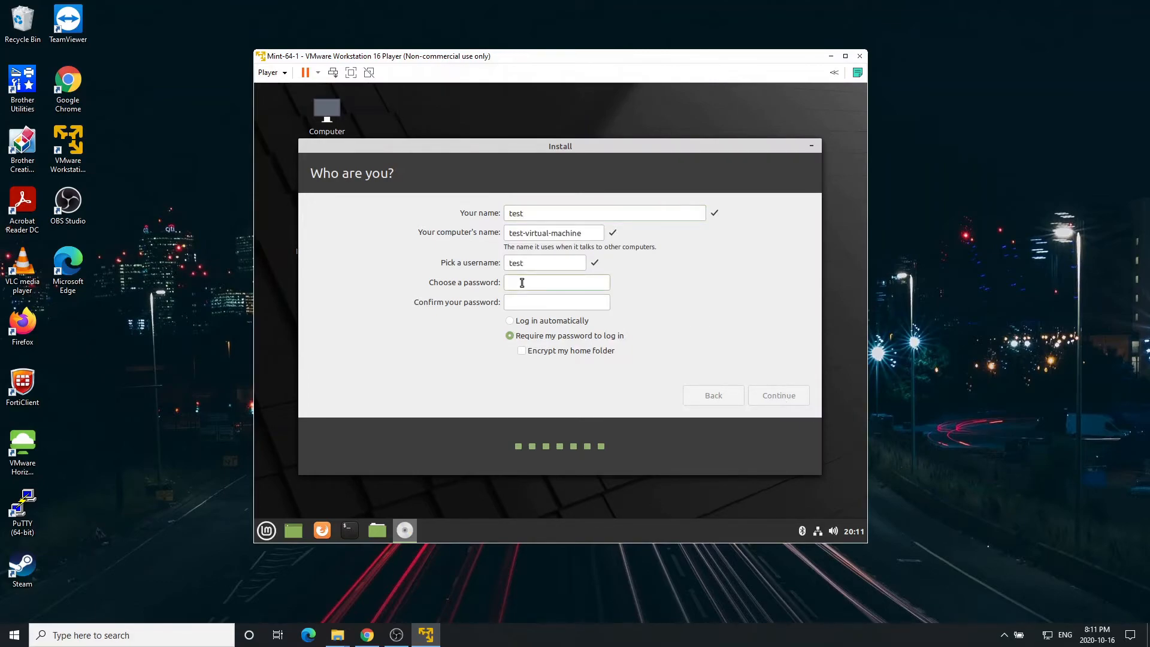
type("12345")
left_click(553, 301)
type("12345")
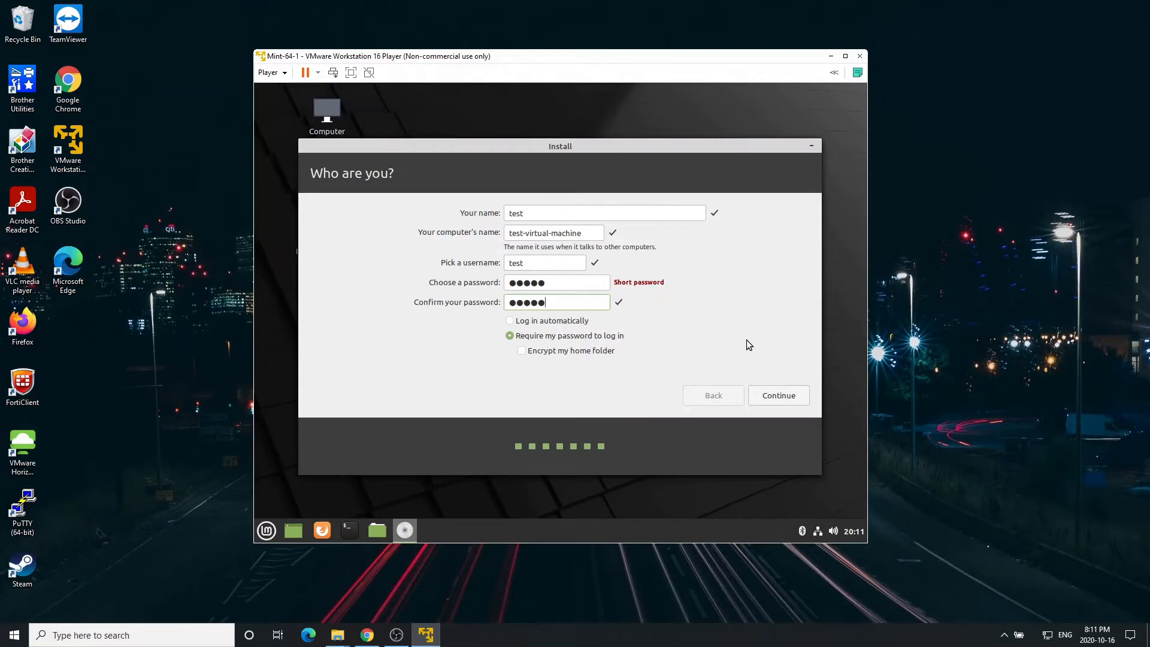
double_click(549, 286)
Submit the account details and page through the slideshow until installation completes.
left_click(786, 399)
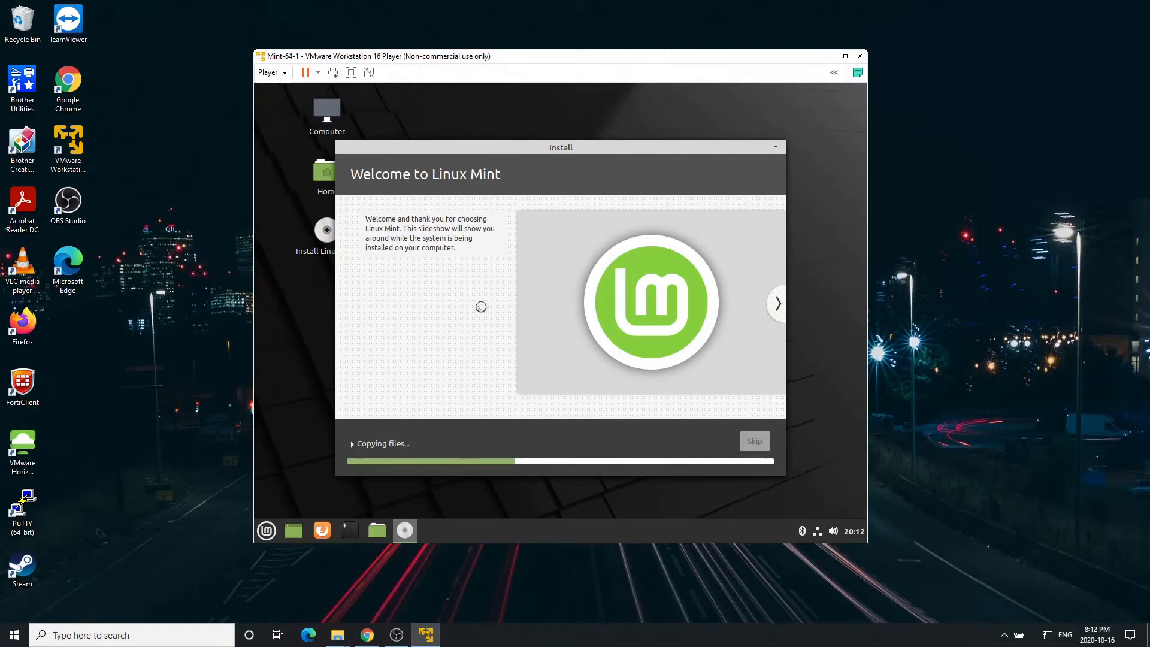
left_click(778, 305)
left_click(779, 305)
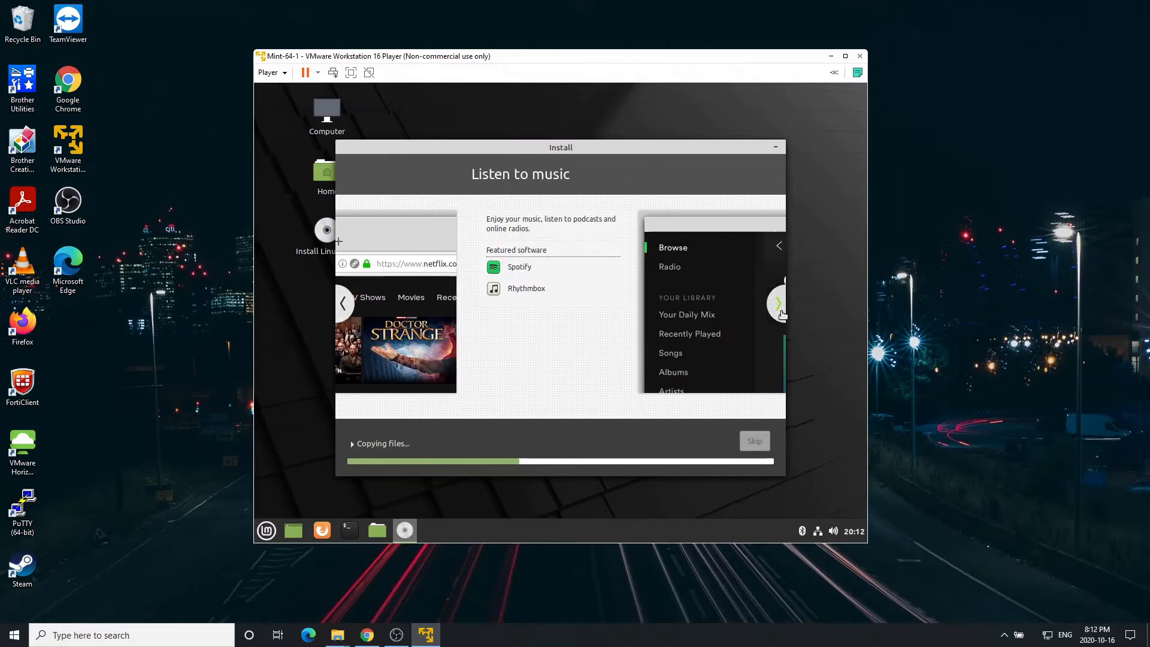
left_click(778, 304)
left_click(781, 312)
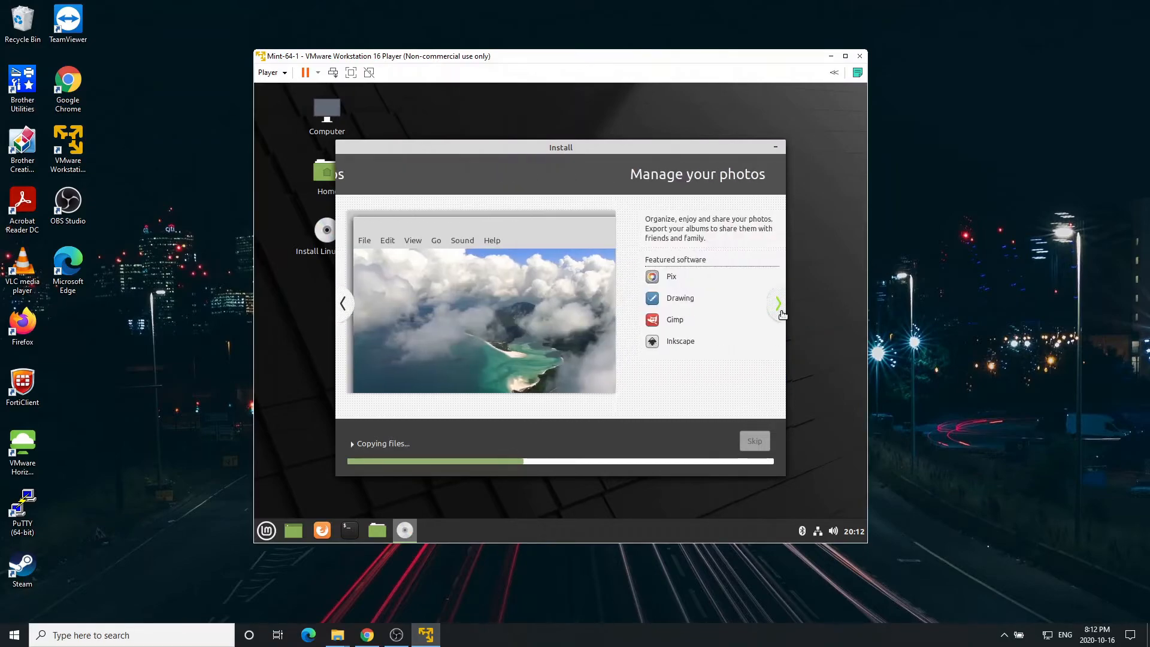
left_click(781, 312)
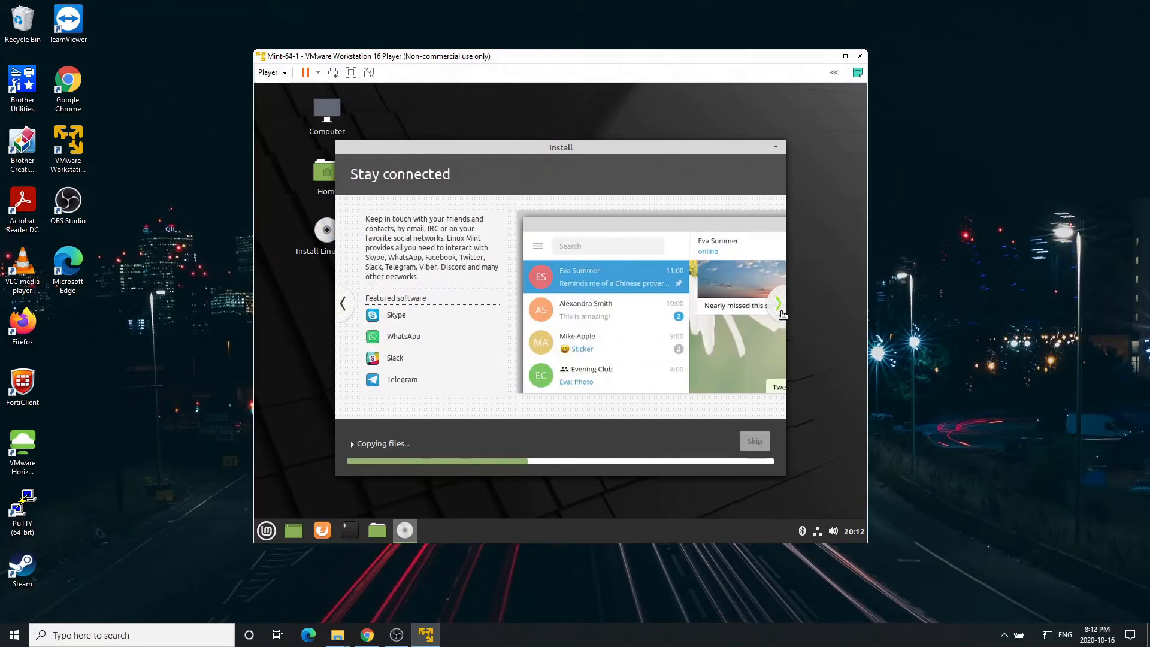
left_click(780, 311)
left_click(781, 311)
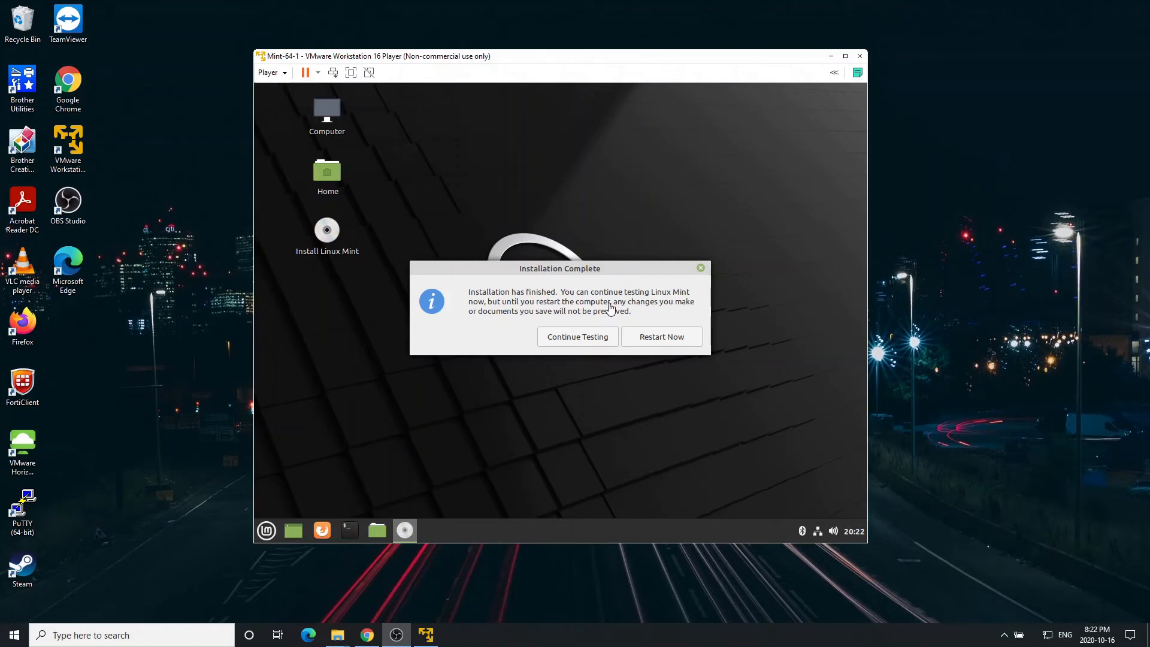
Choose Restart Now in the Installation Complete dialog.
left_click_drag(564, 270, 556, 274)
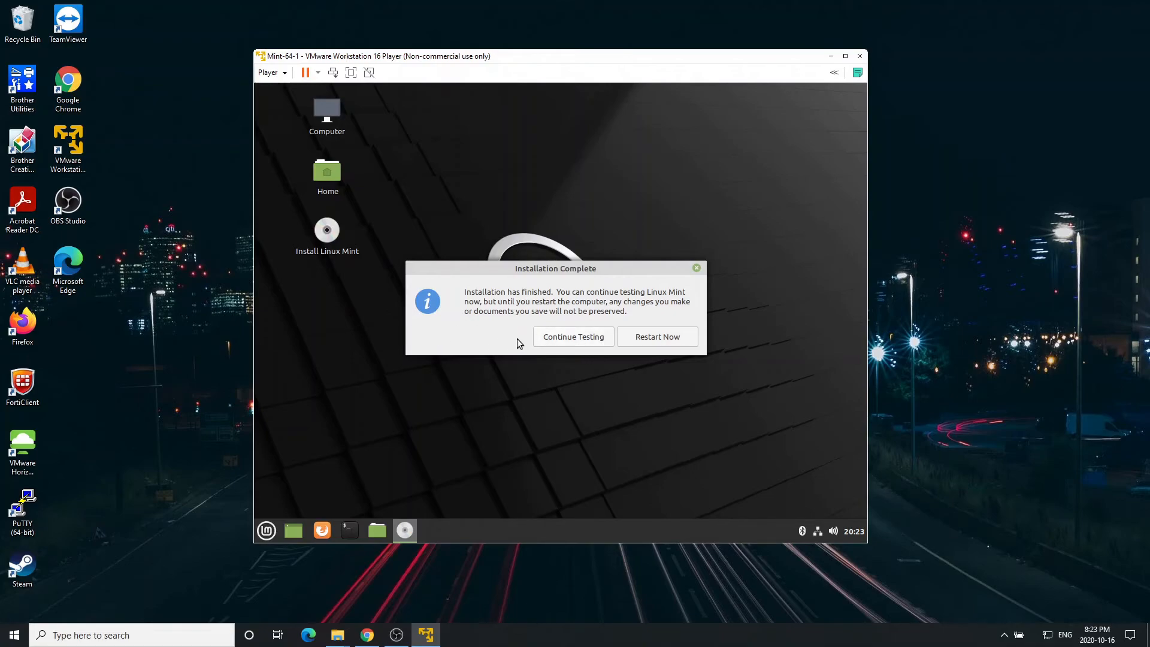
left_click(668, 341)
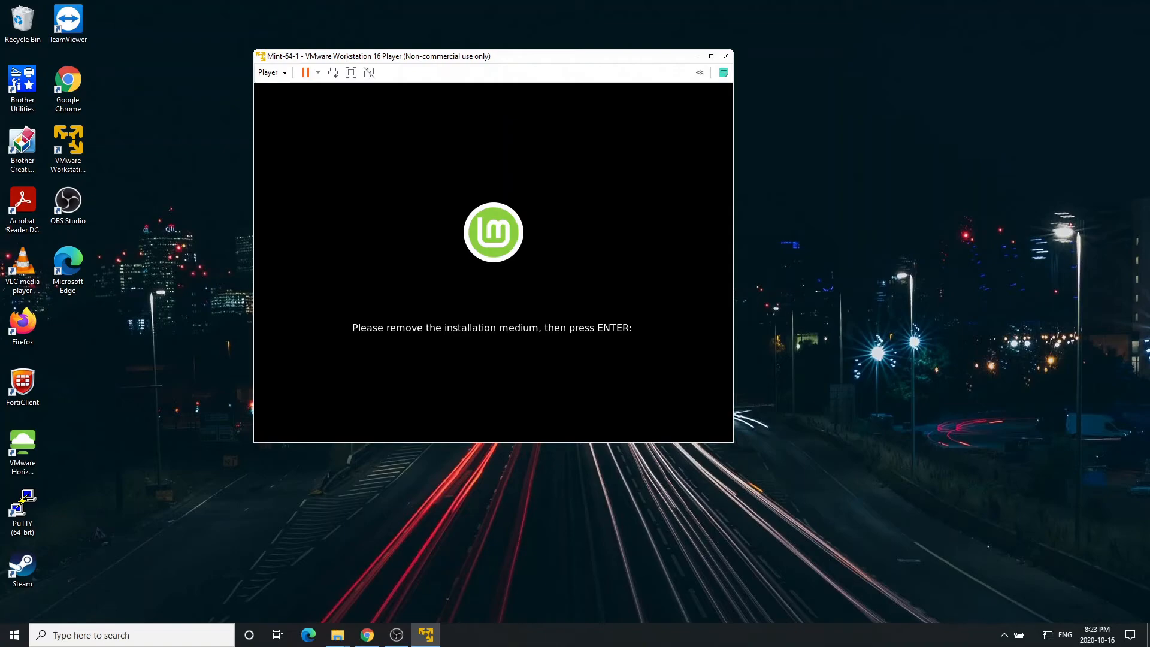
Continue booting, log in with the new account's password, and close the Welcome to Linux Mint window.
key("Return")
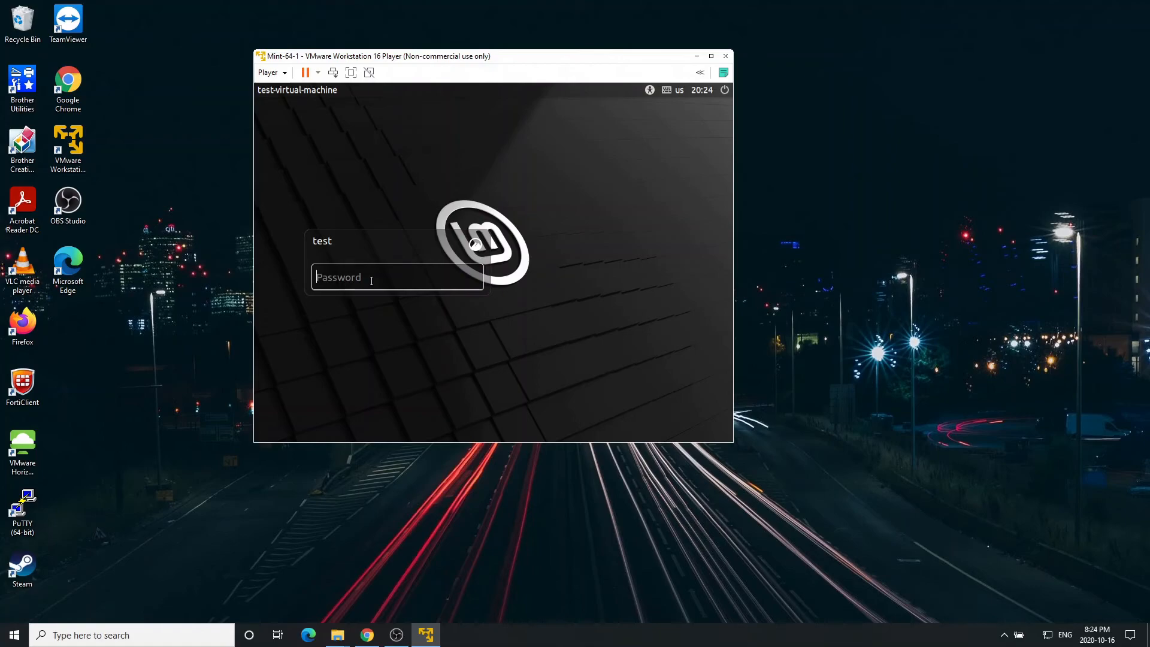
type("•••••")
key("Return")
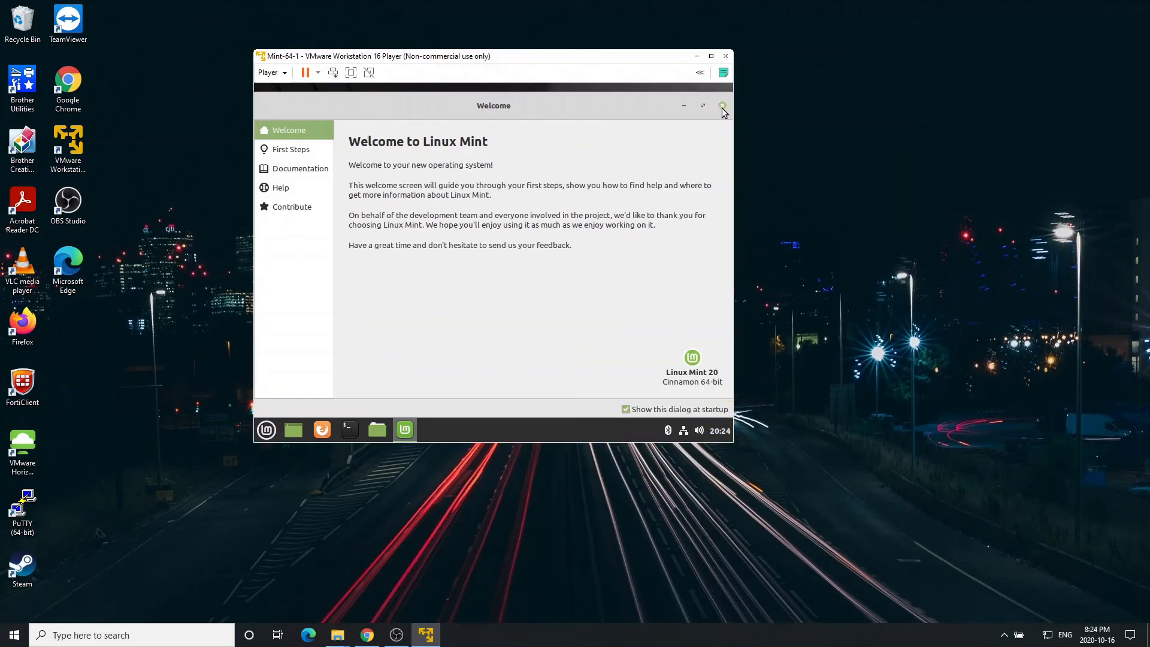
left_click(722, 106)
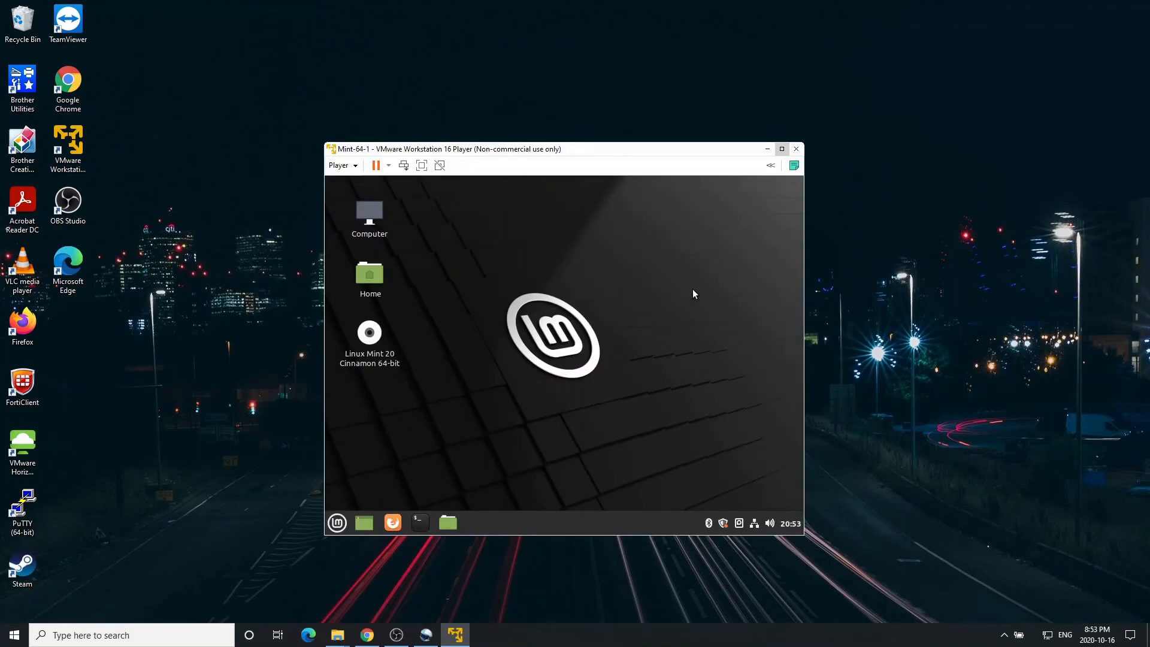
Maximize then restore the VMware window, and launch a Terminal from the Mint panel.
left_click(782, 149)
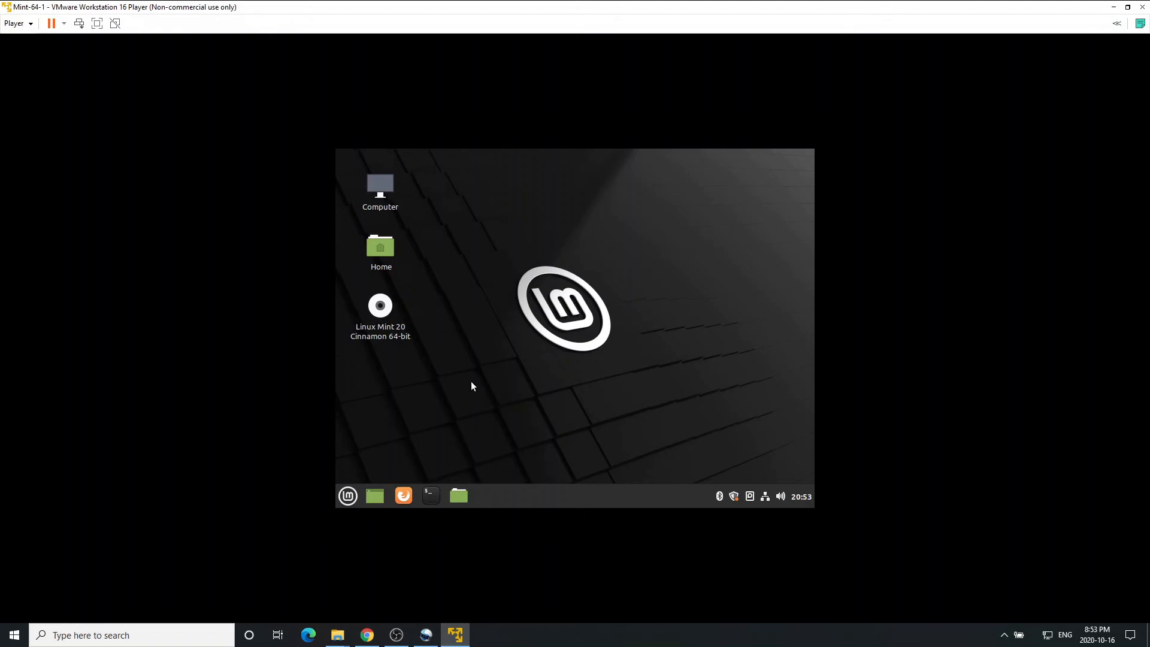
left_click(1128, 7)
left_click(419, 525)
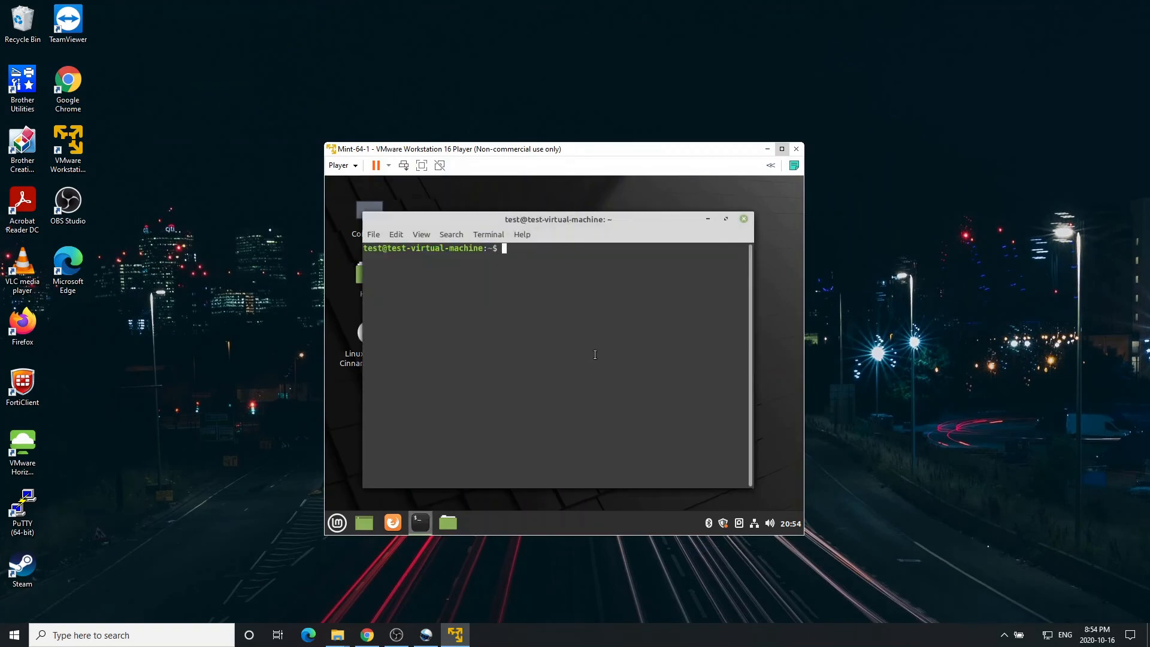
Run 'sudo apt-get update' with the user's sudo password to refresh package lists.
type("sudo apt-get update")
key("Return")
type("******")
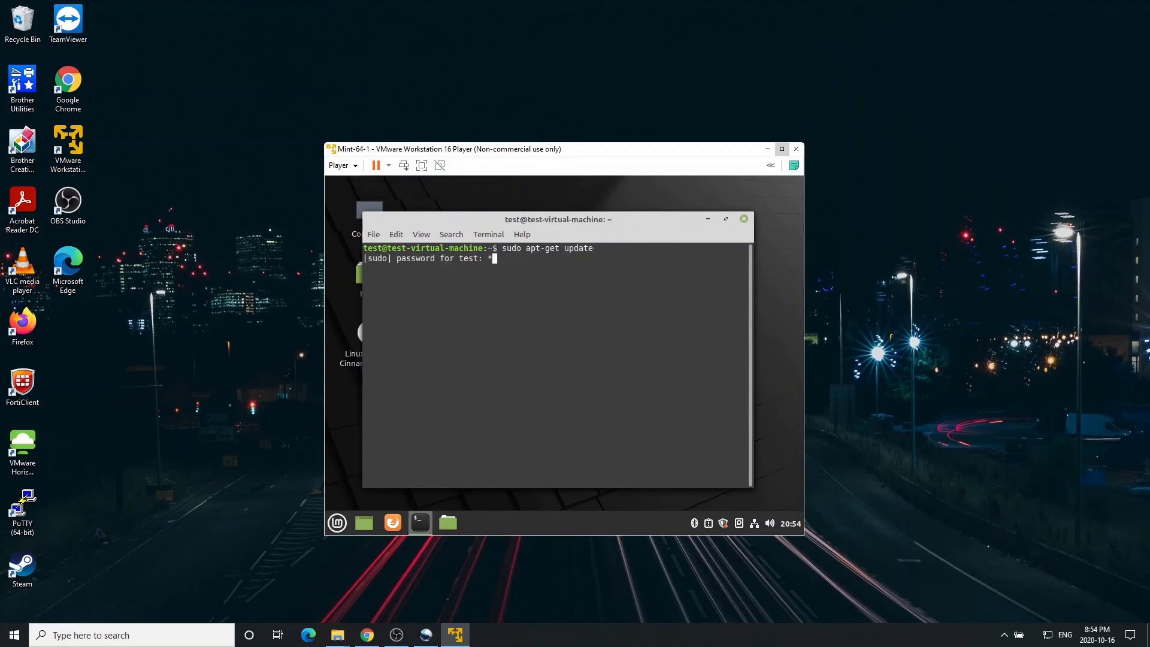
key("Return")
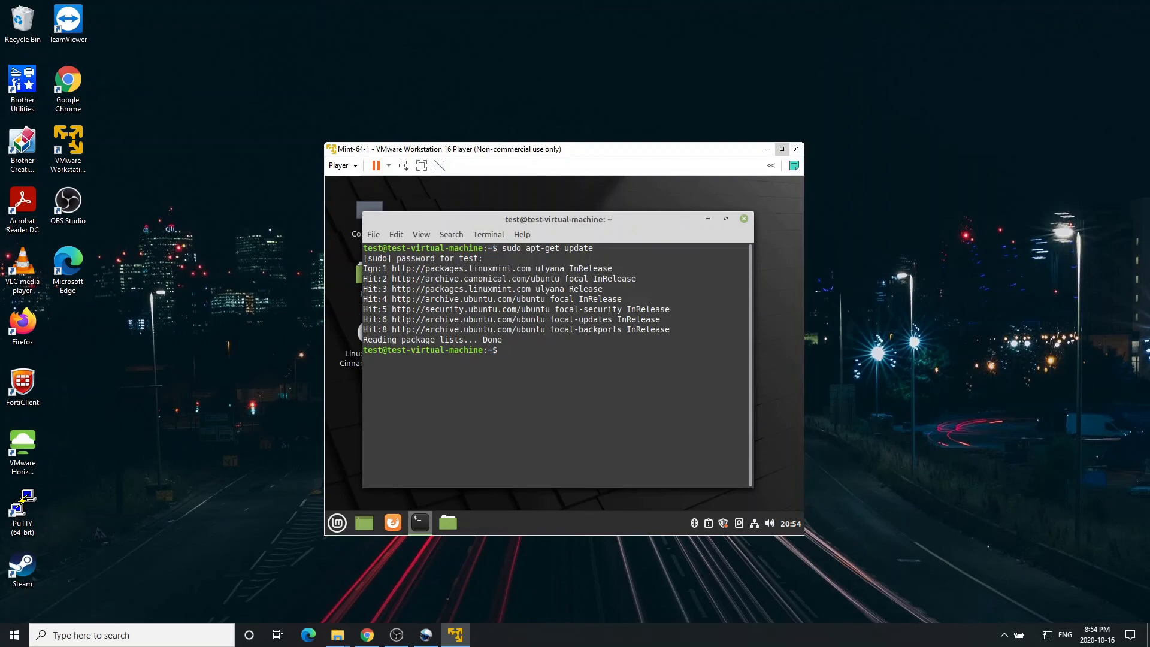
Install open-vm-tools-desktop with 'sudo apt-get install open-vm-tools-desktop', confirming with y.
type("sudo apt-get install open-vm")
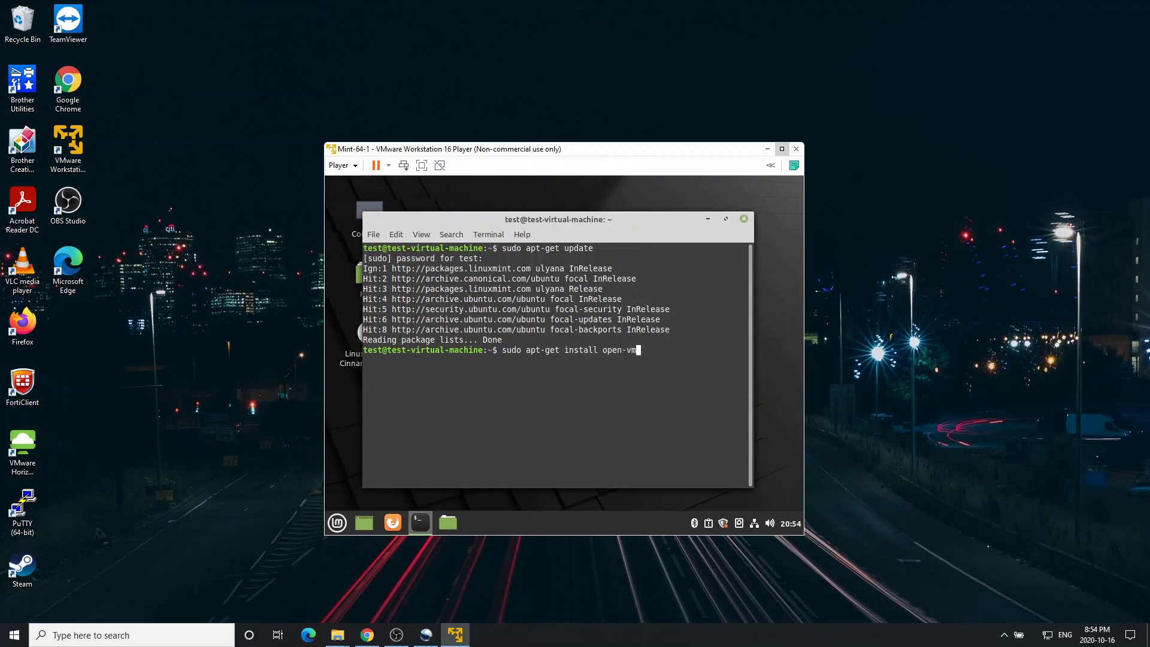
type("-tools-desktops")
key("BackSpace")
key("Return")
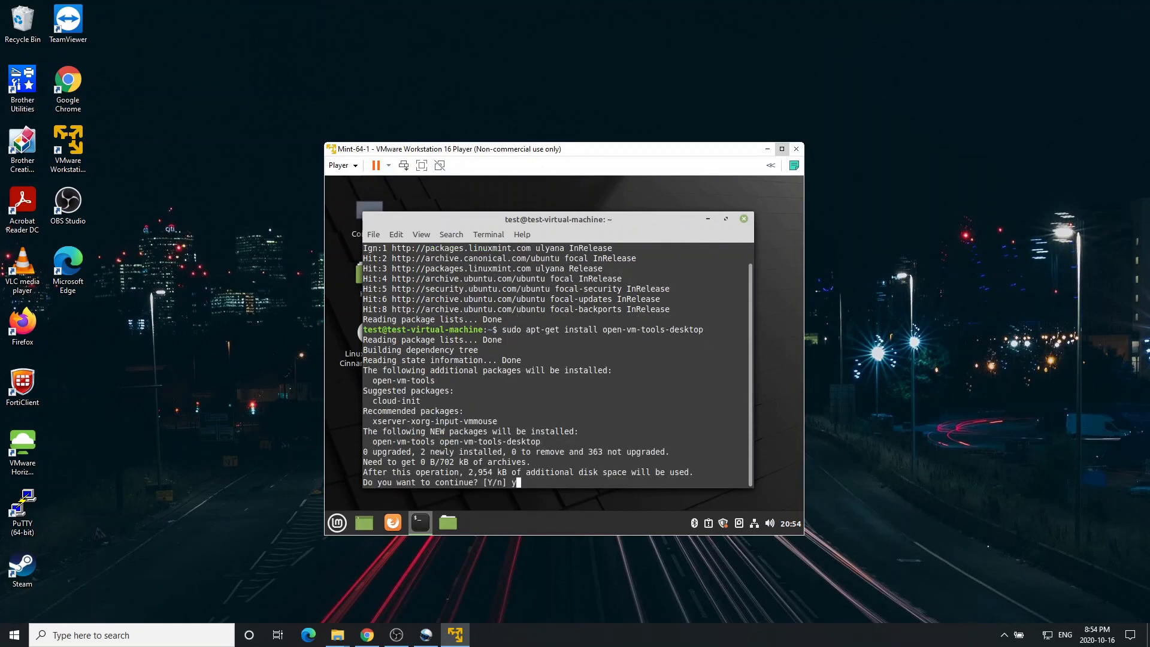
type("y")
key("Return")
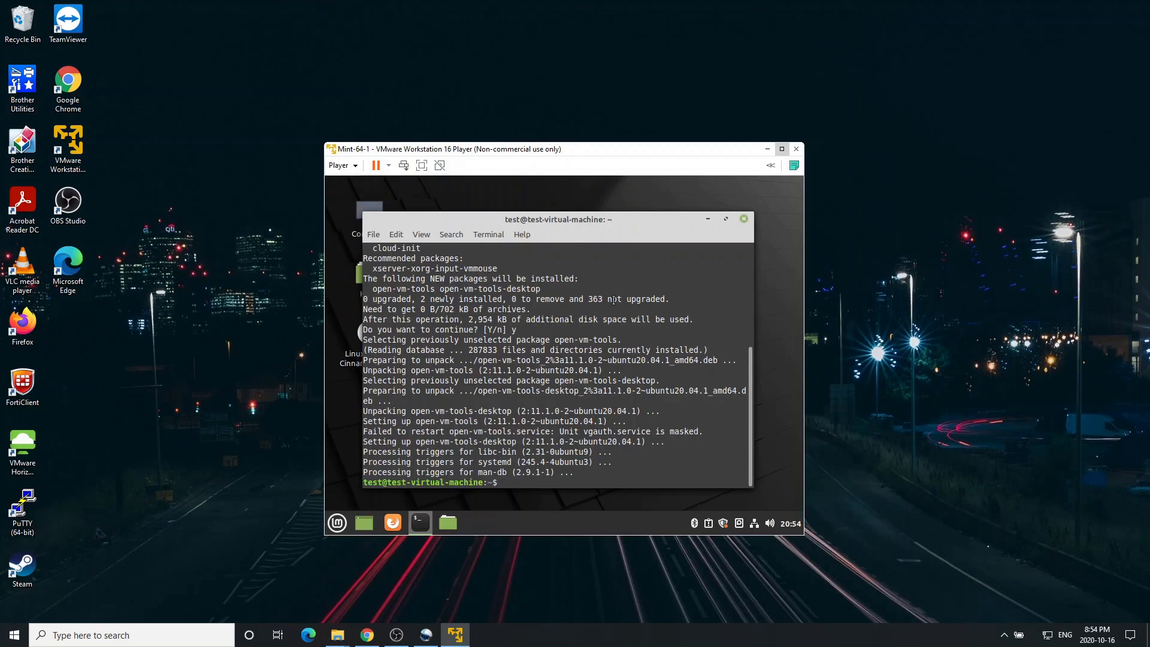
left_click(782, 149)
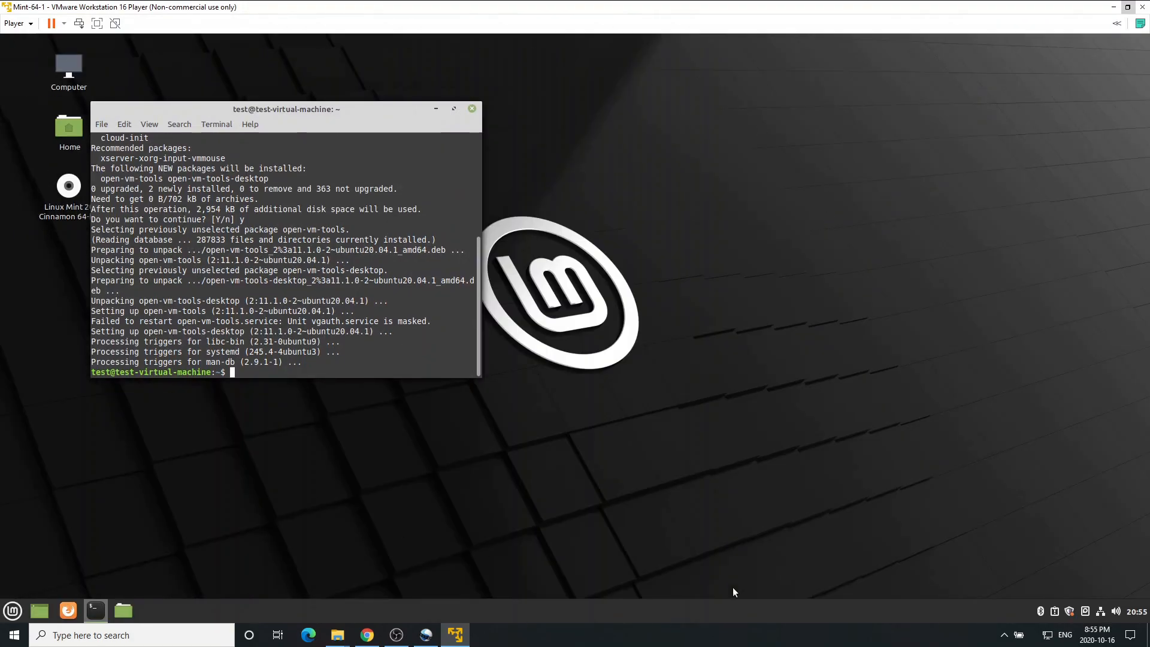
left_click_drag(296, 113, 576, 162)
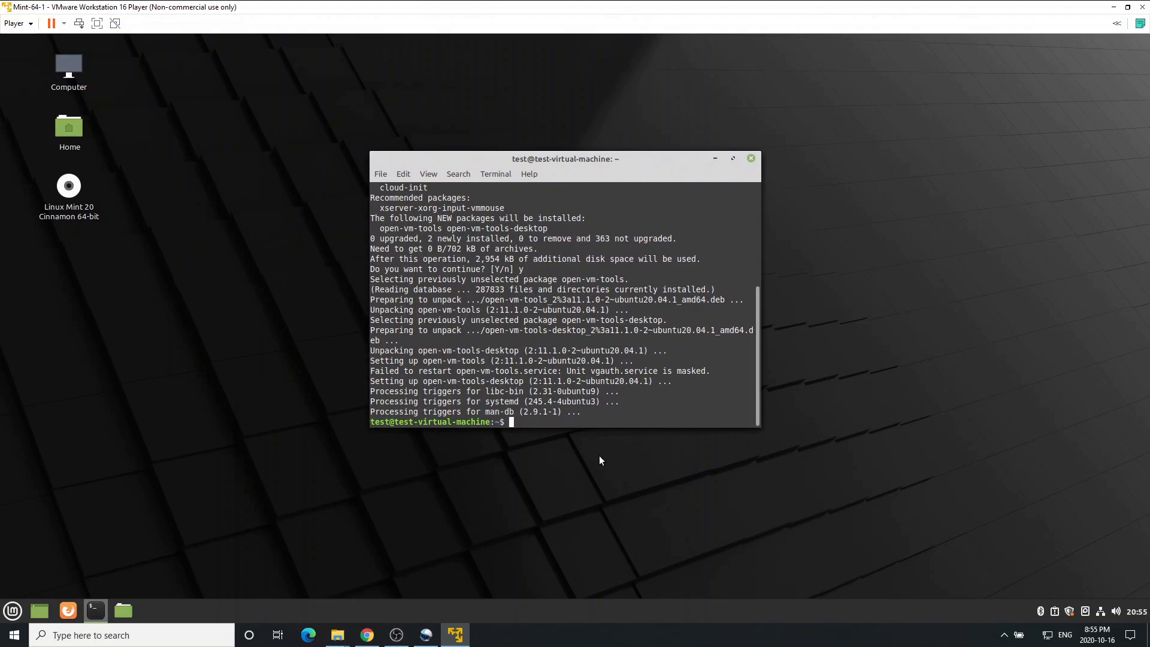
left_click(752, 159)
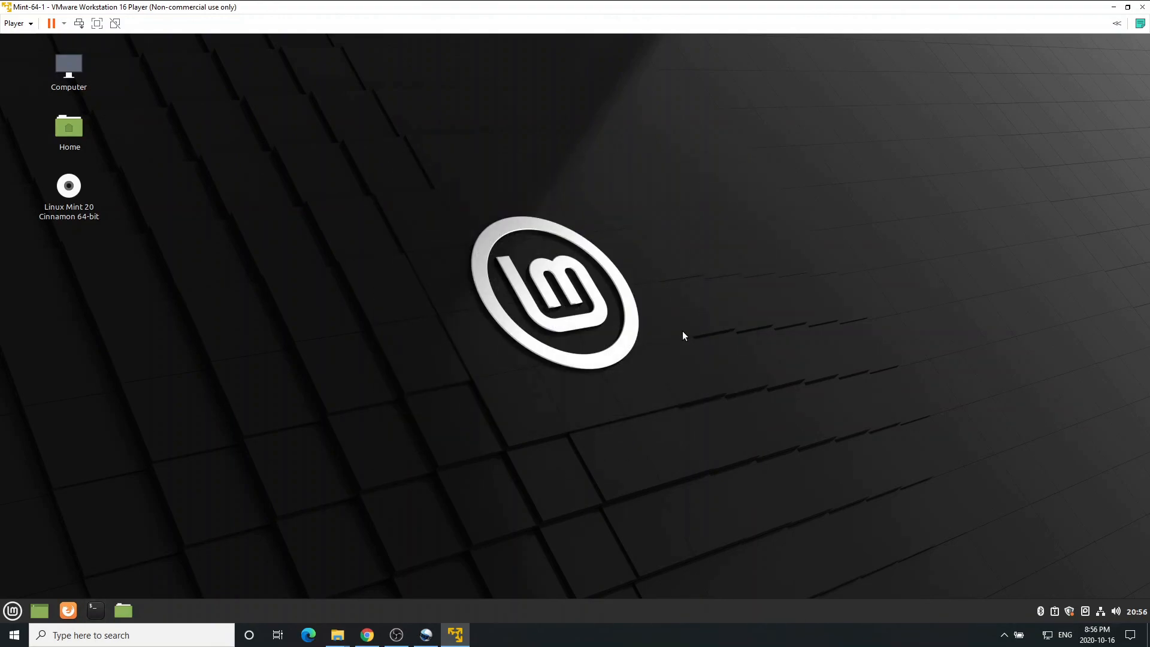